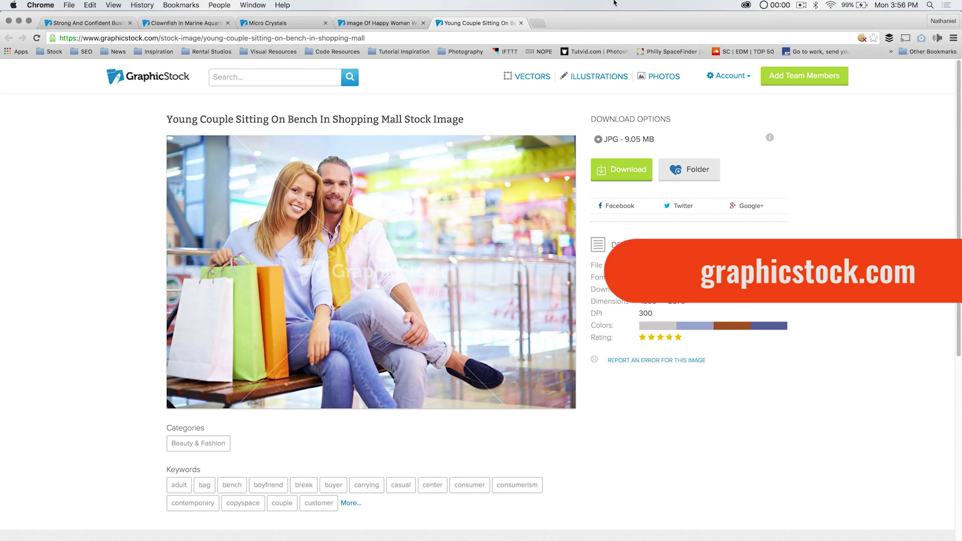
- Minimize Chrome and bring Photoshop with the wheat-field photo to the front
key(super+m)
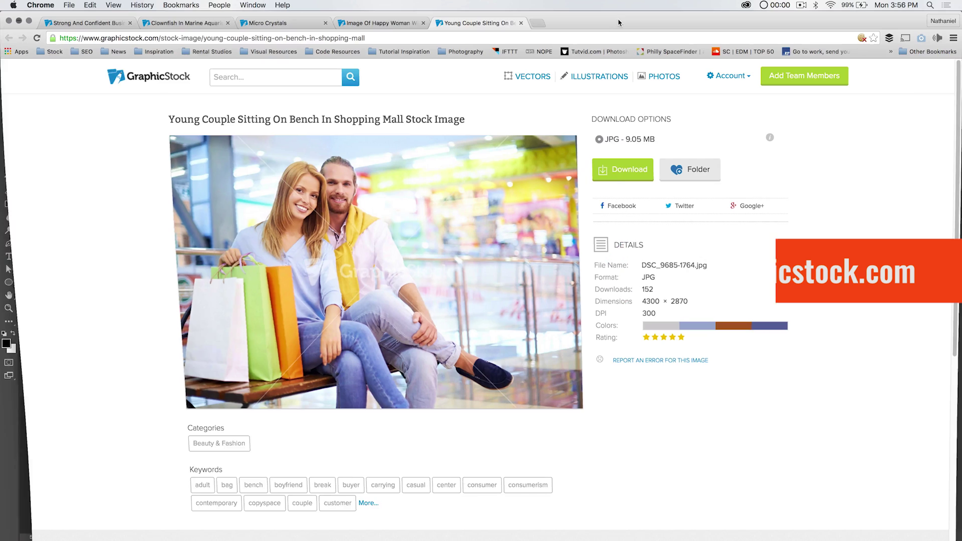
click(628, 255)
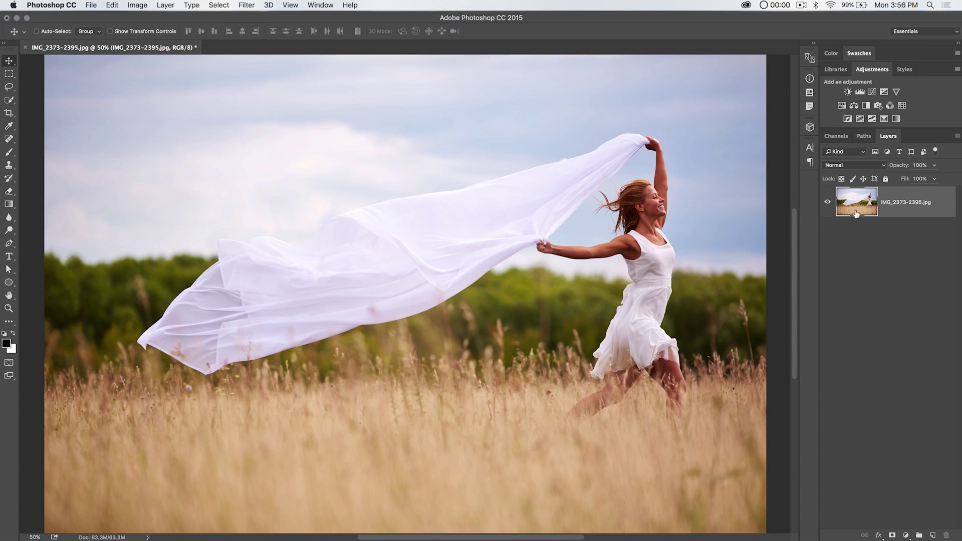
click(137, 5)
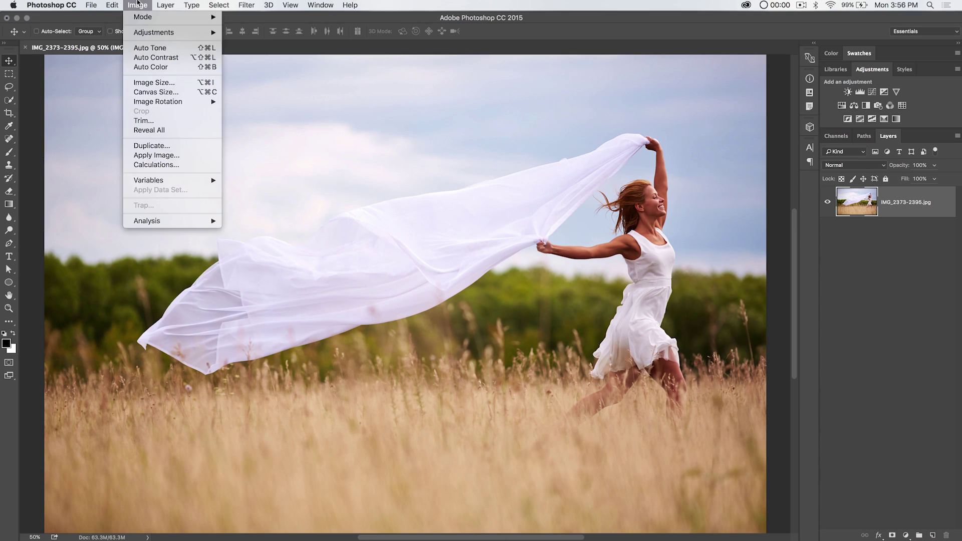
mouse_move(154, 36)
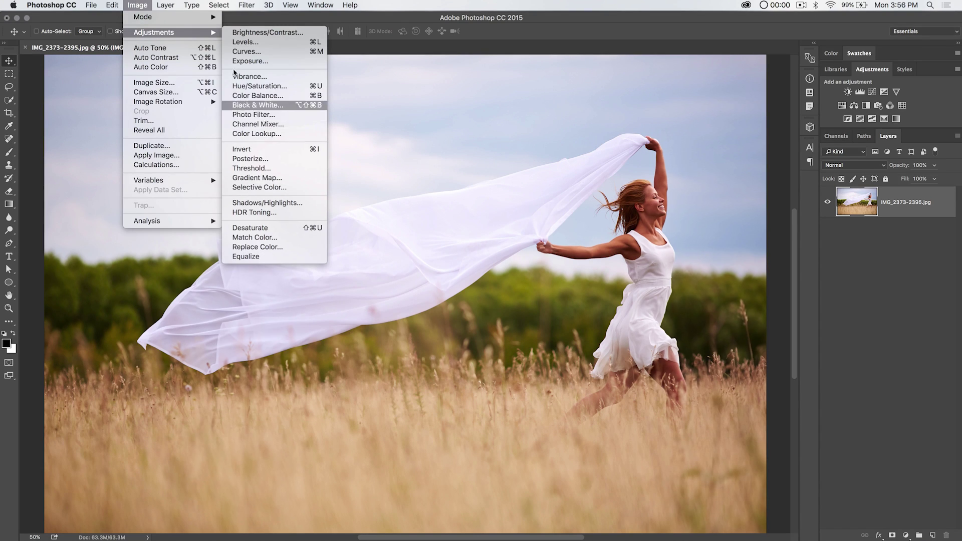
mouse_move(167, 6)
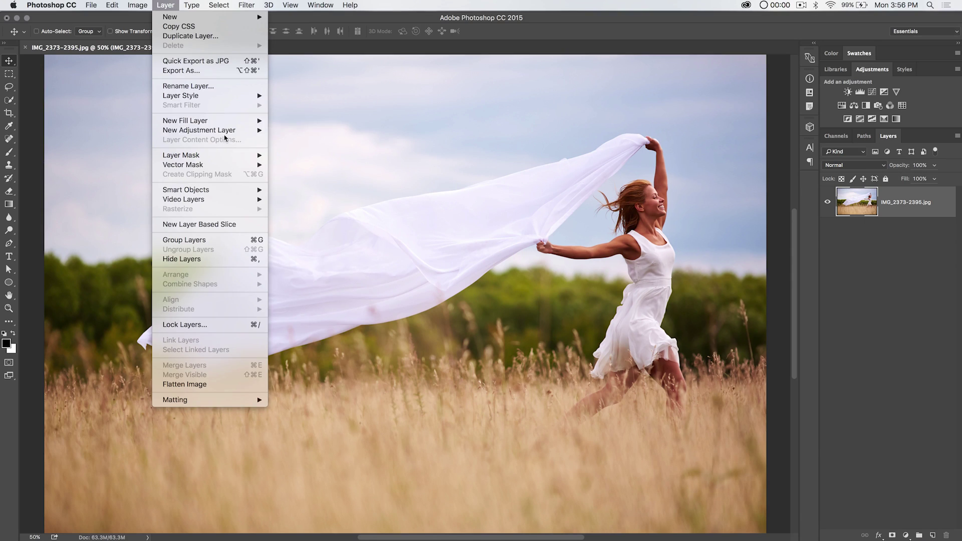
mouse_move(228, 130)
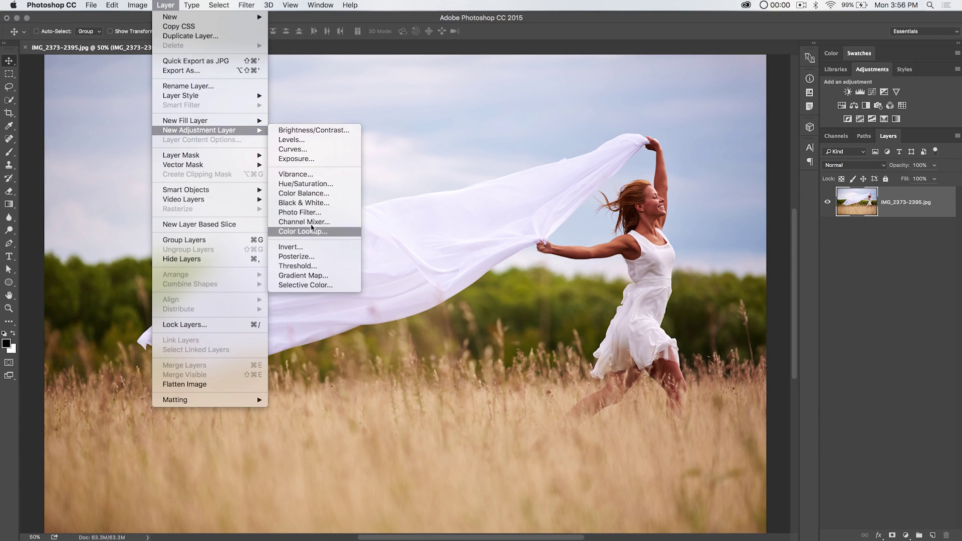
click(881, 109)
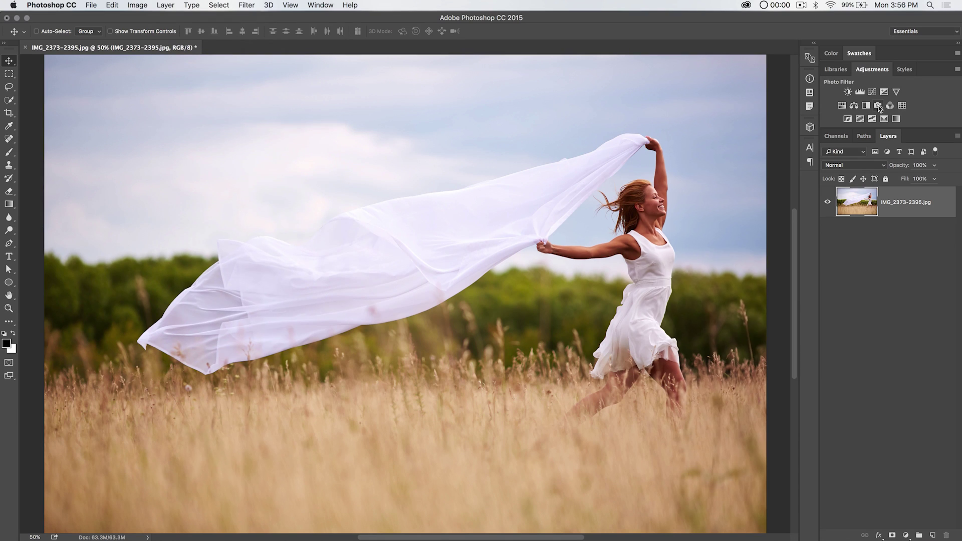
- Add a Warming Filter (85) Photo Filter layer with Preserve Luminosity on and 100% density
click(879, 106)
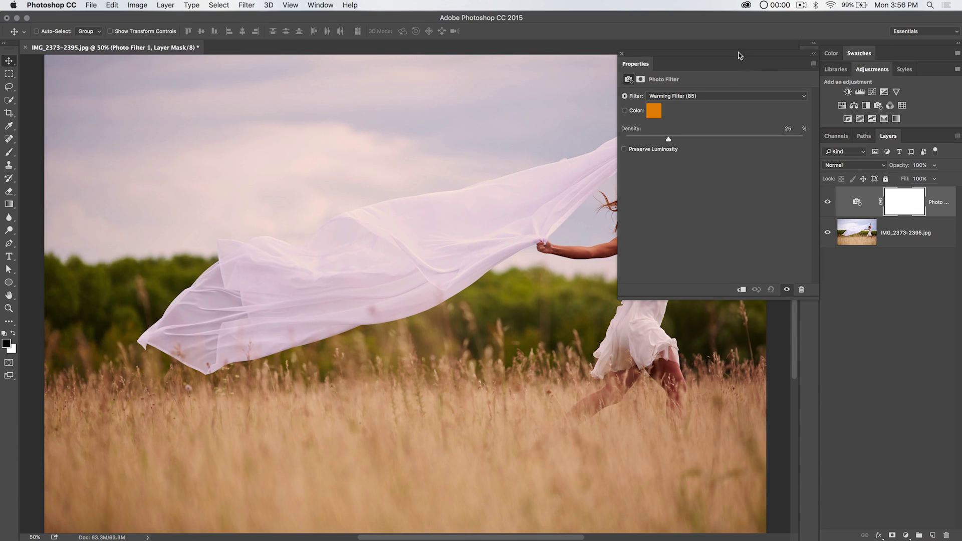
drag(741, 62, 152, 90)
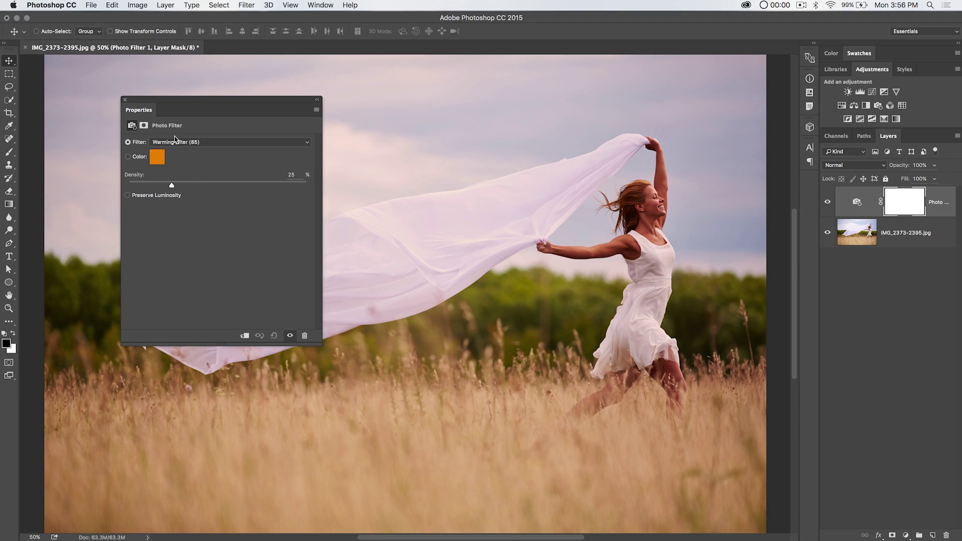
click(141, 196)
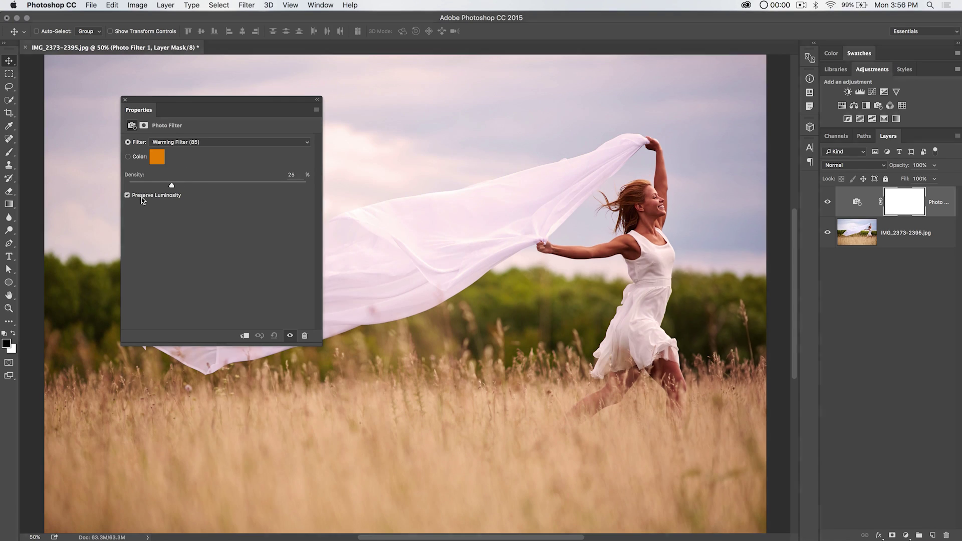
drag(172, 189, 310, 191)
- Preview the Cooling Filter (80), Green, Deep Emerald, Underwater and Violet presets, then apply Red
click(196, 144)
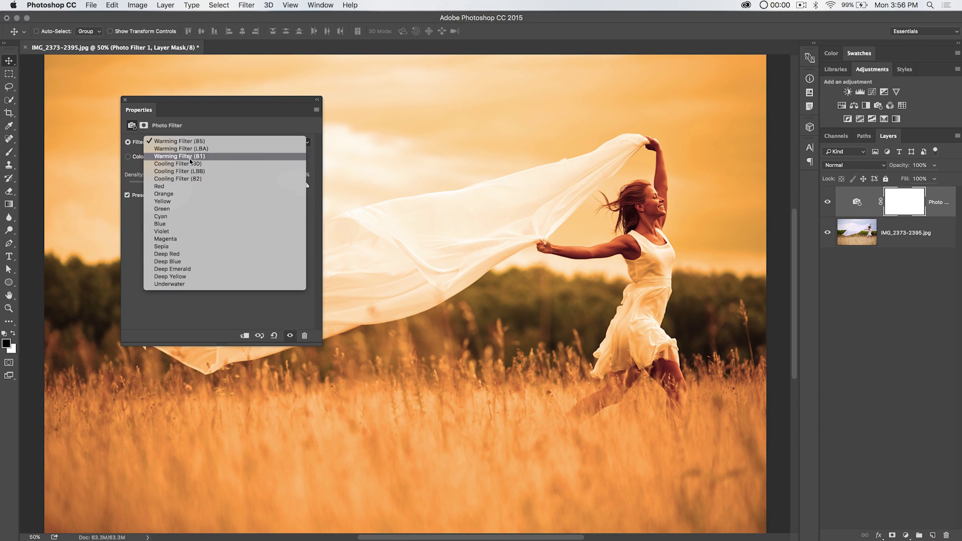
click(190, 164)
click(192, 142)
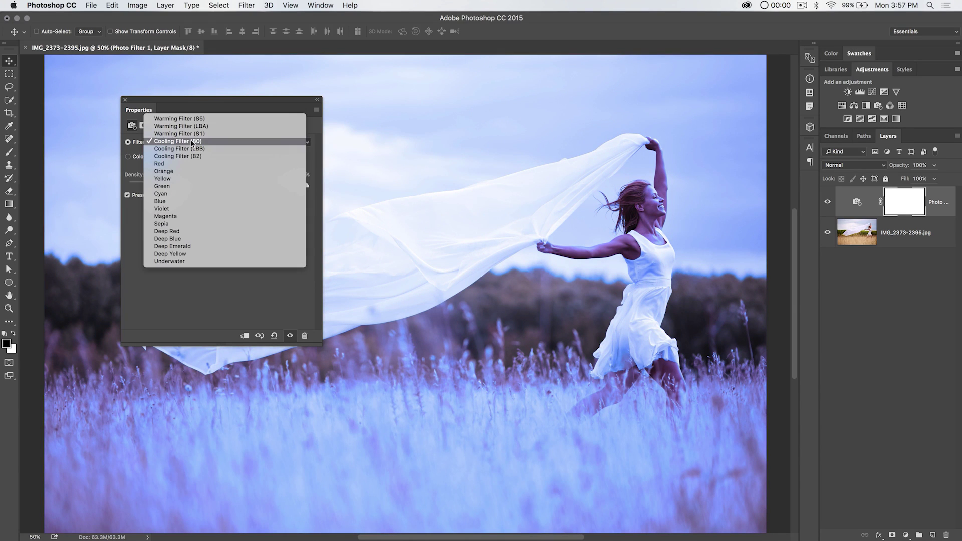
click(176, 187)
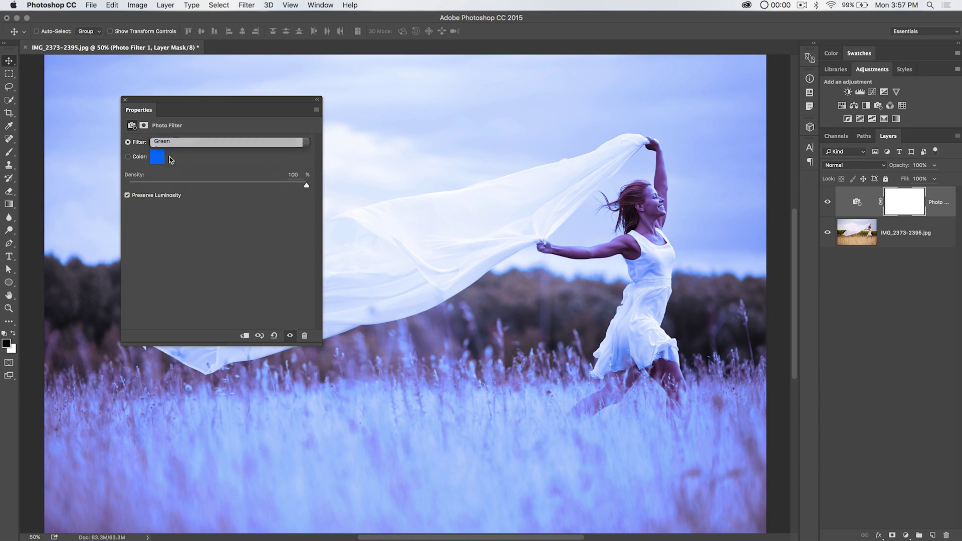
click(170, 145)
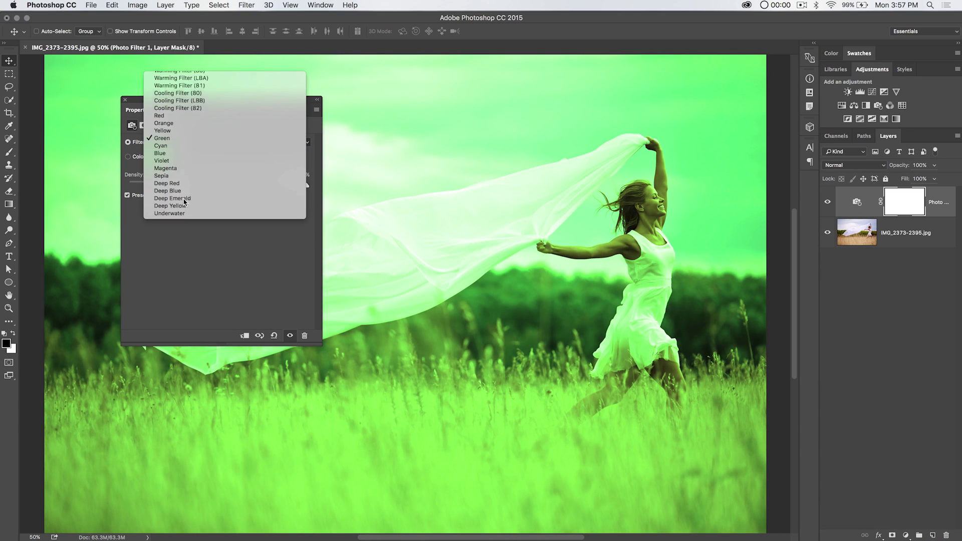
click(178, 195)
click(175, 147)
click(172, 156)
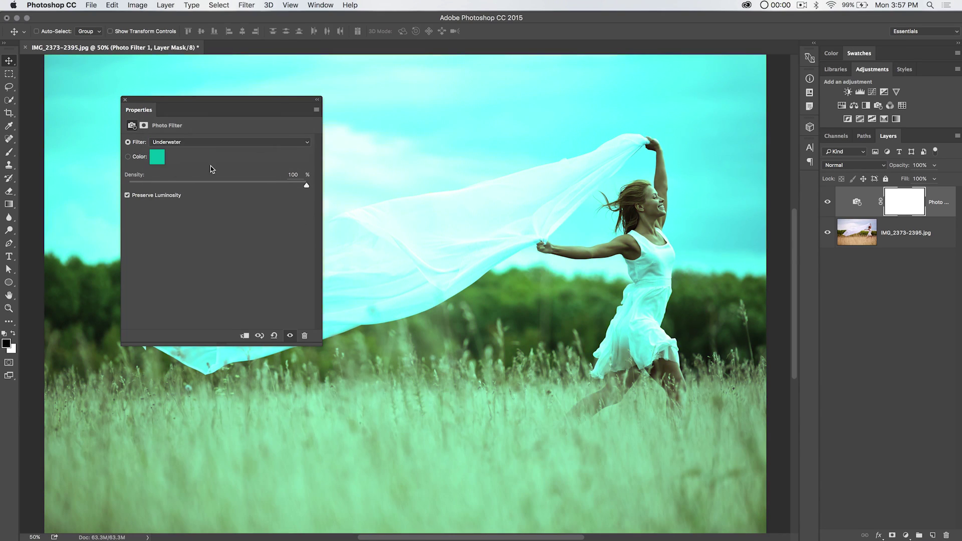
click(179, 142)
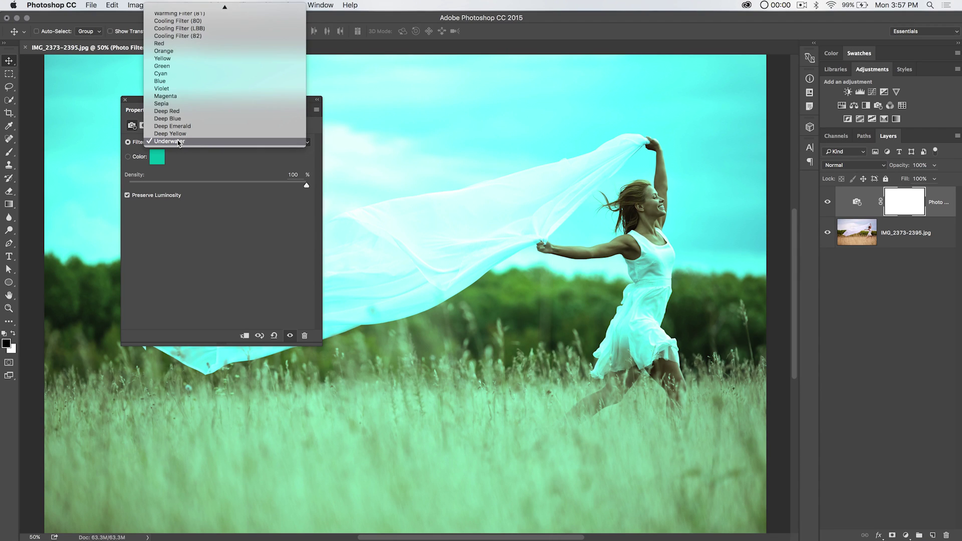
click(176, 89)
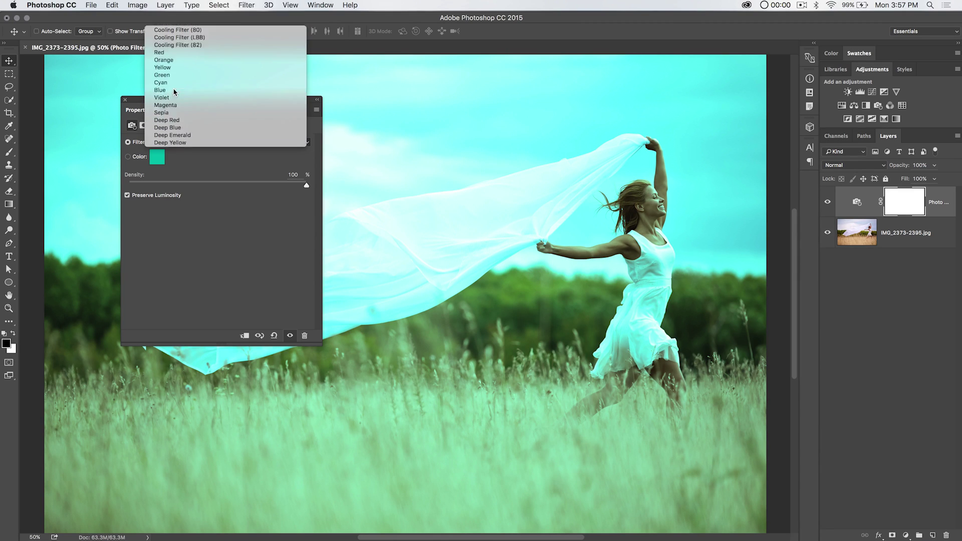
click(197, 143)
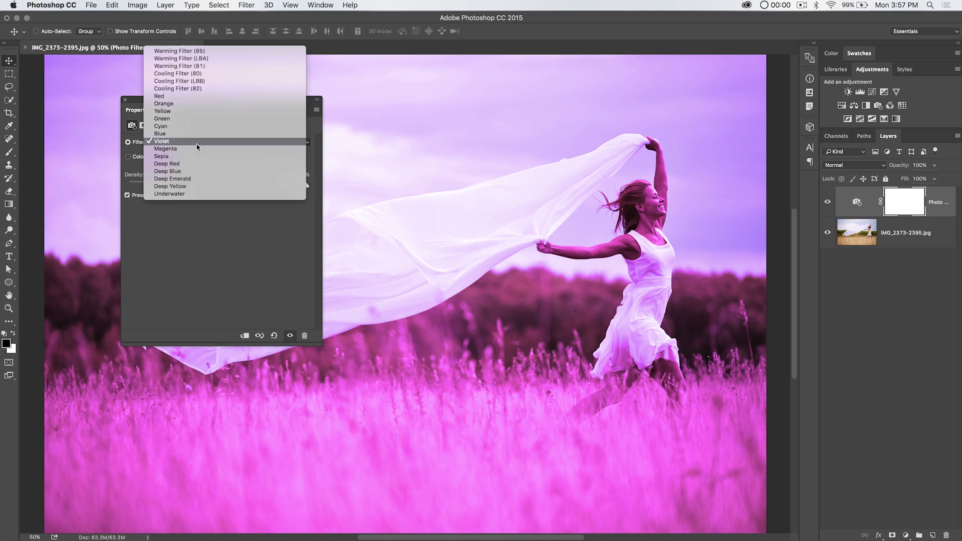
click(160, 96)
- Set a custom Photo Filter colour of purple-blue 3b429e
click(156, 160)
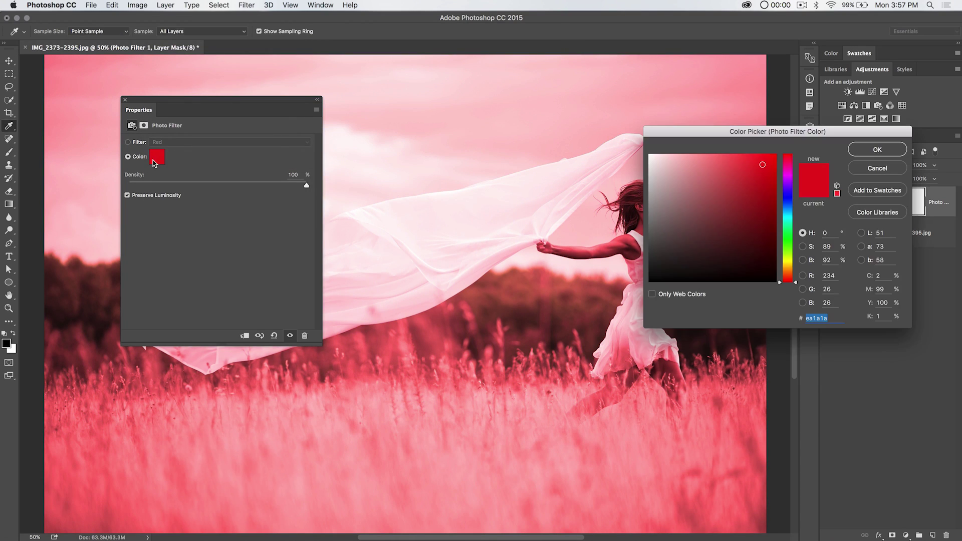
drag(739, 135, 681, 142)
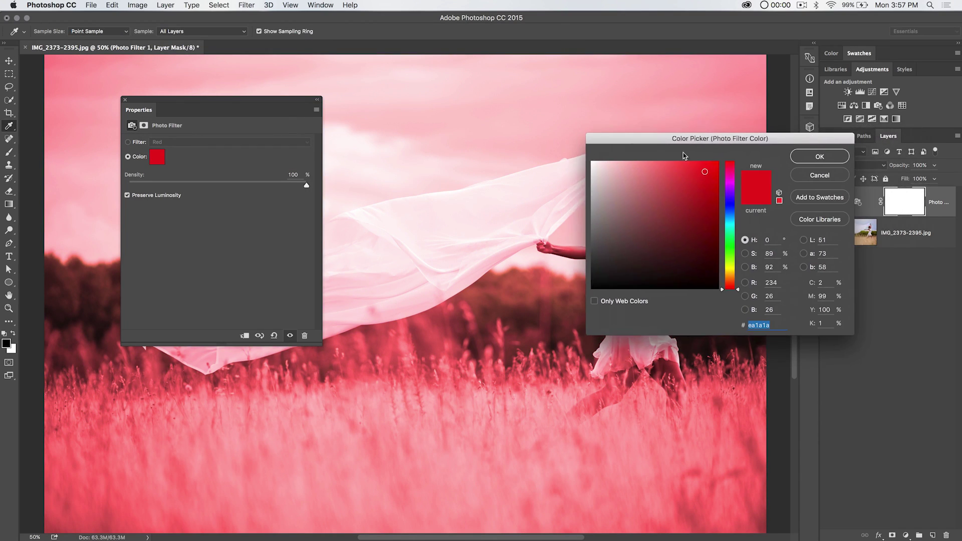
click(730, 205)
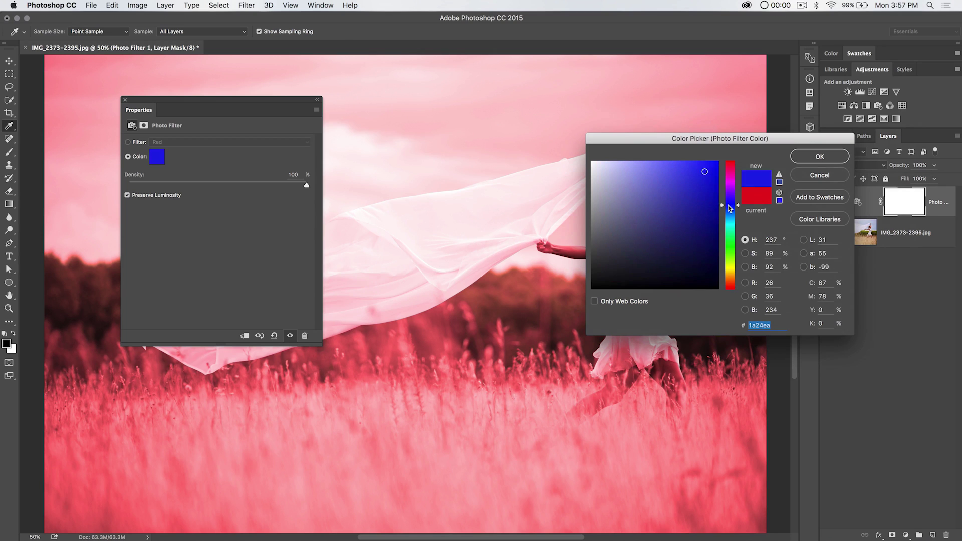
click(831, 160)
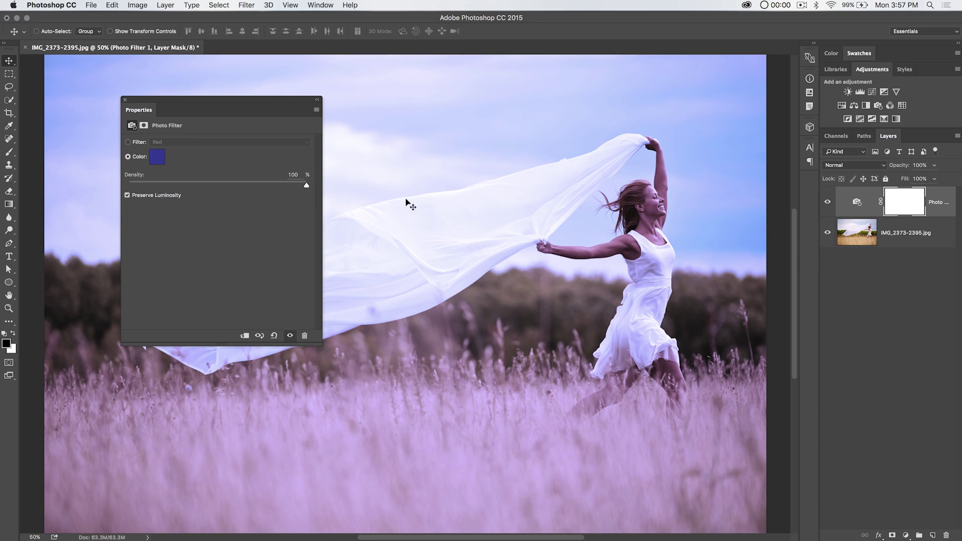
- Try a slightly bluer hue, discard it, and return to preset filters
click(160, 158)
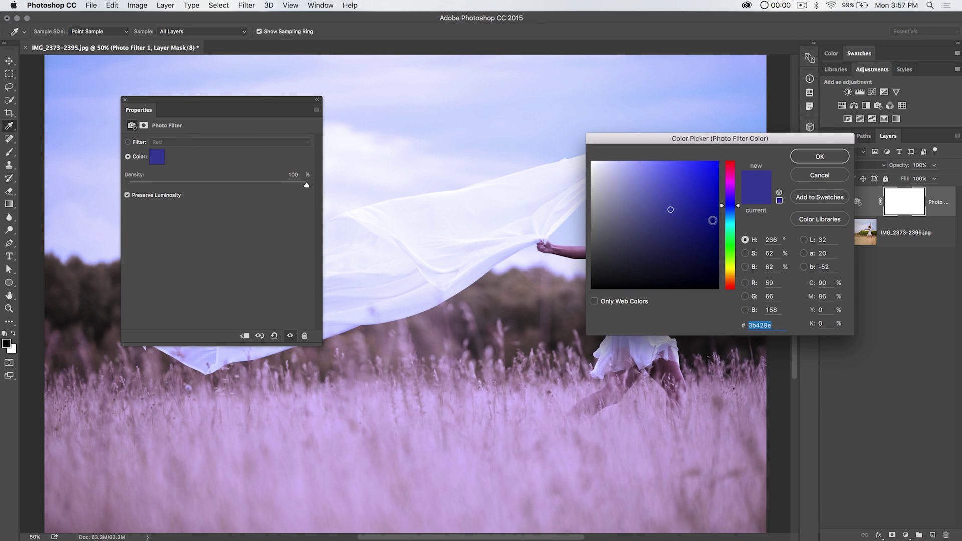
click(732, 210)
click(829, 175)
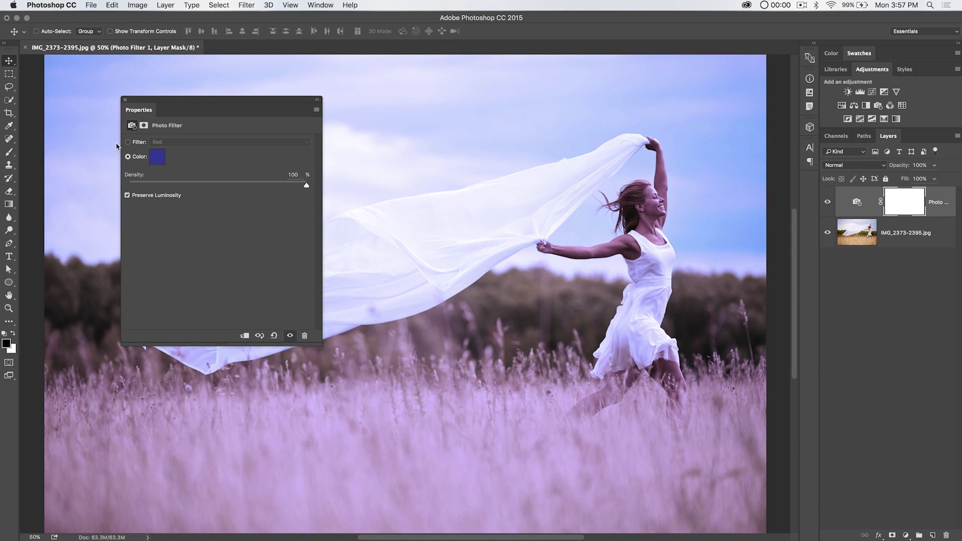
click(139, 145)
click(161, 143)
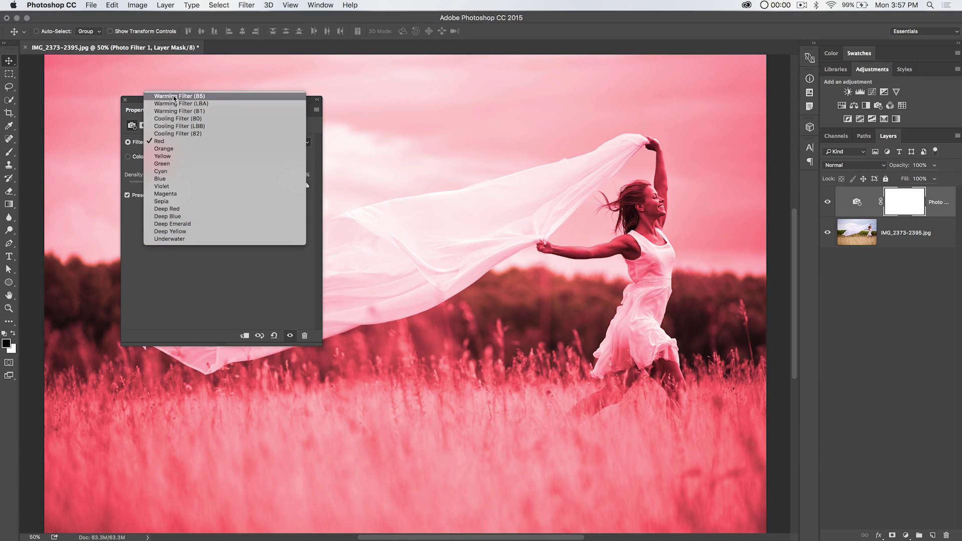
- Apply the Blue preset with Preserve Luminosity off for a deep blue tint
click(182, 180)
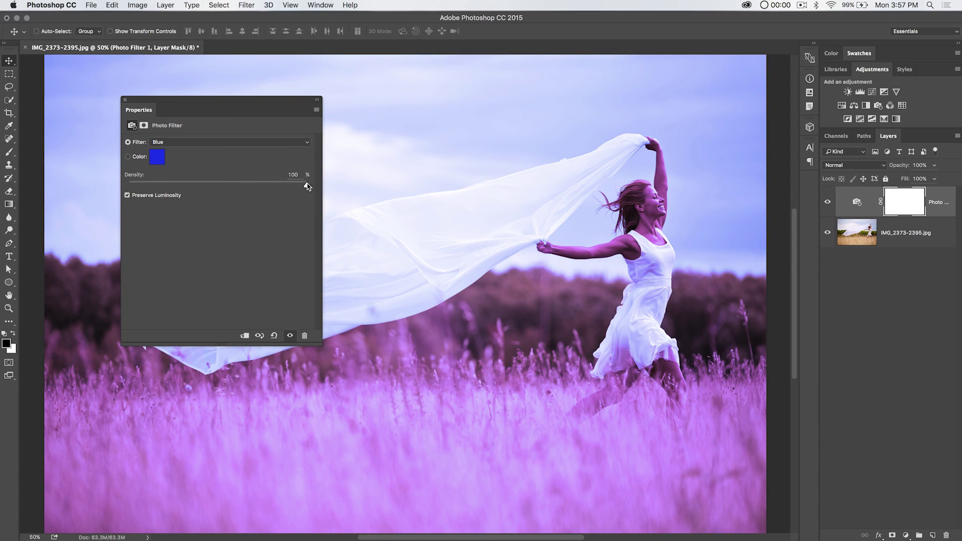
click(127, 196)
drag(198, 101, 145, 118)
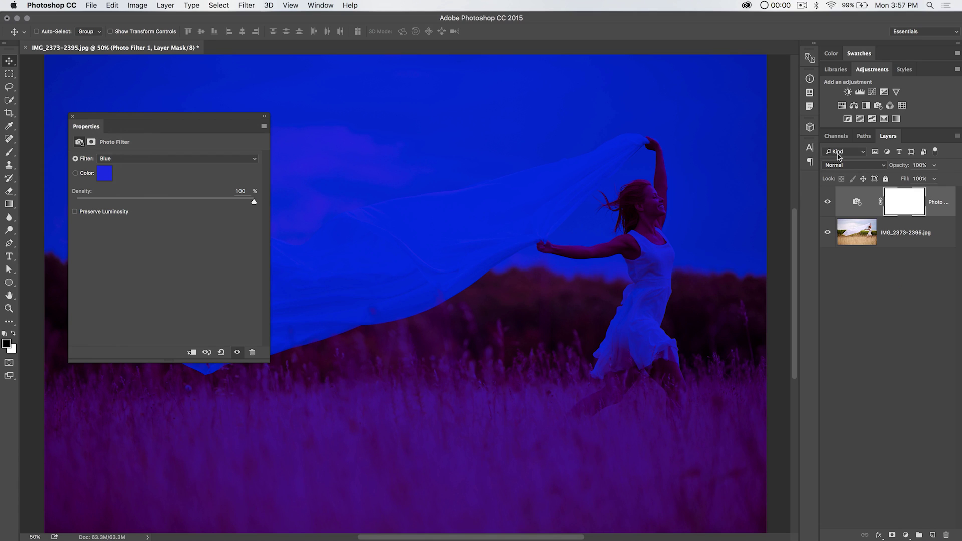
click(844, 167)
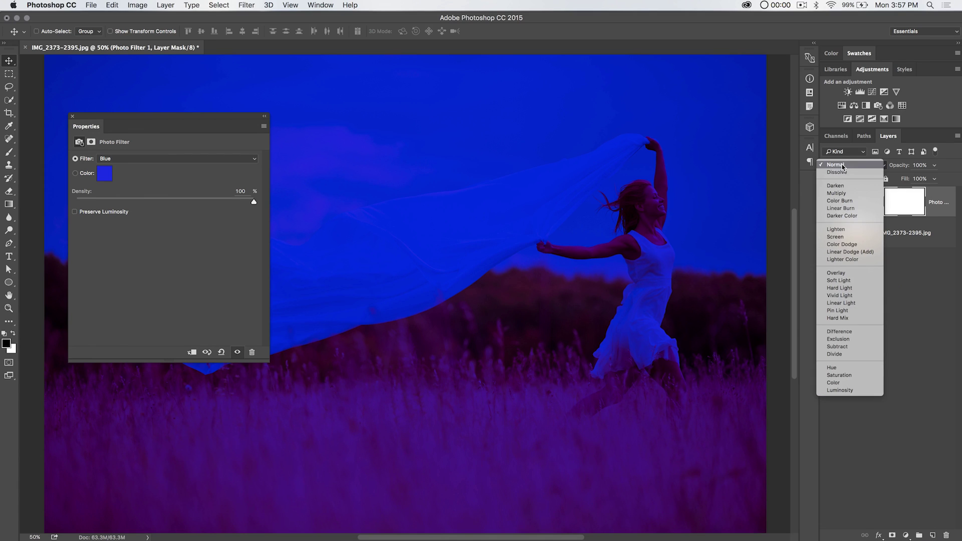
- Blend the Photo Filter layer in Exclusion mode and fade its opacity to 34%
click(858, 340)
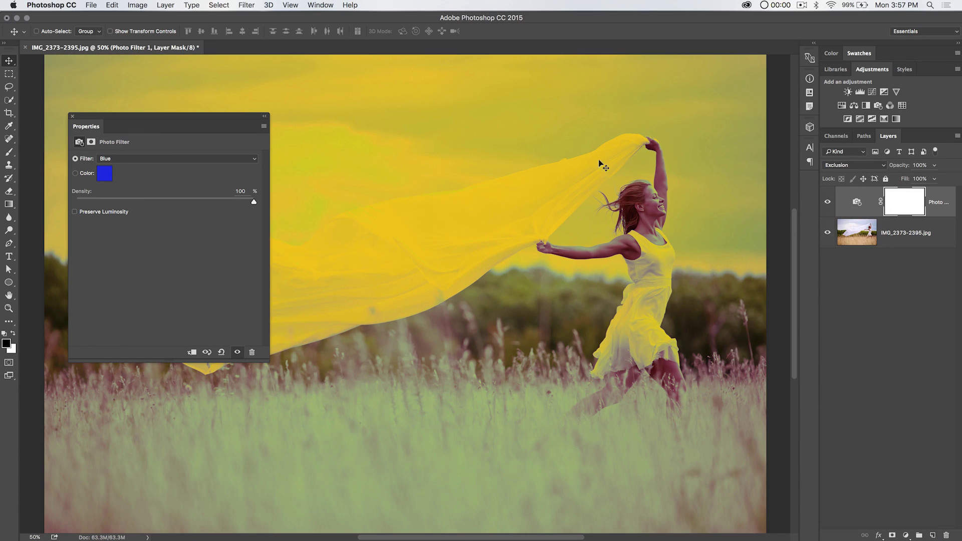
click(73, 119)
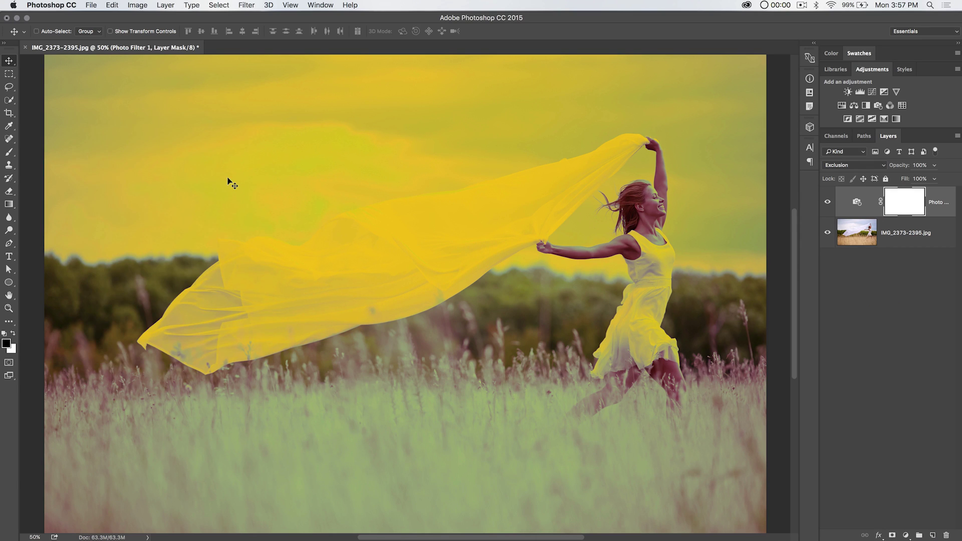
key(super+minus)
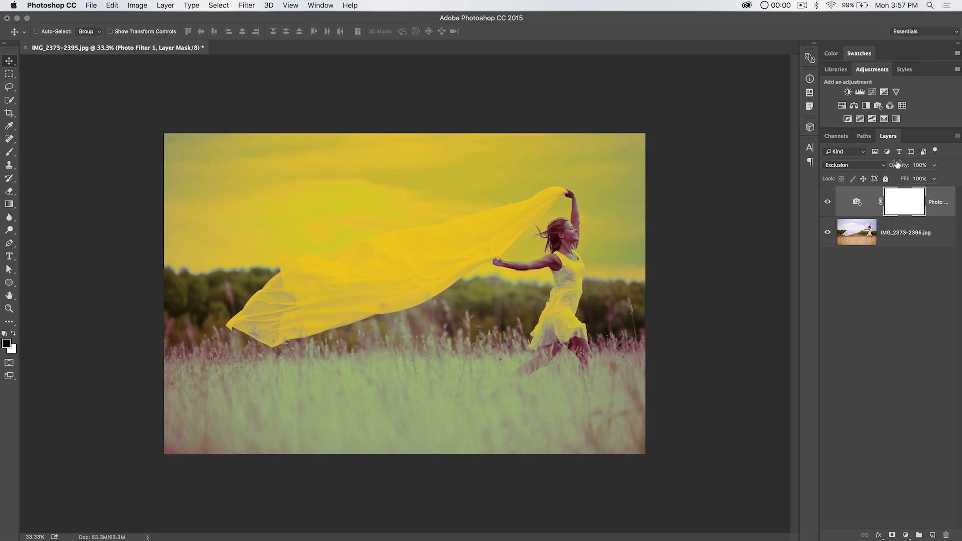
drag(897, 164, 865, 167)
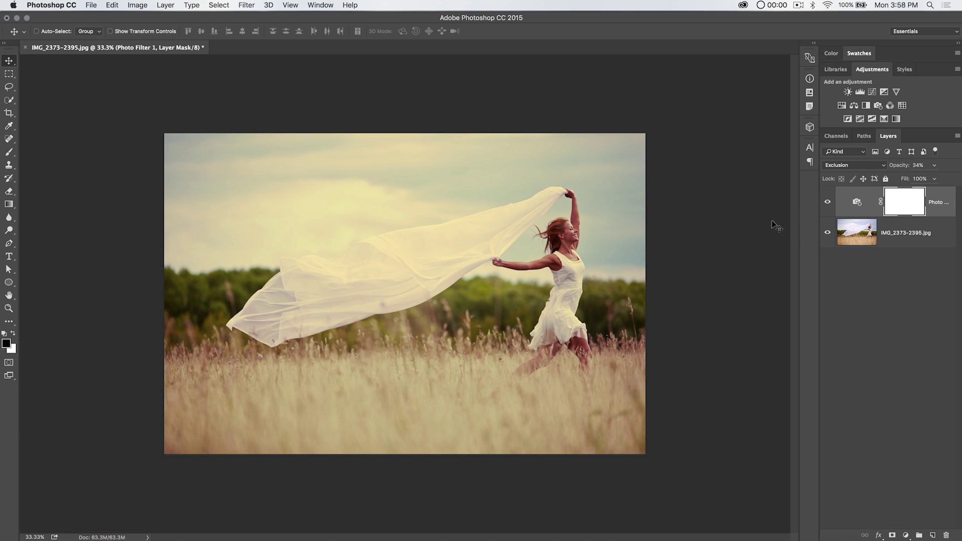
- Run the AddNoise action to add fine-noise and Layer 1 grain layers, then adjust their opacity
click(321, 5)
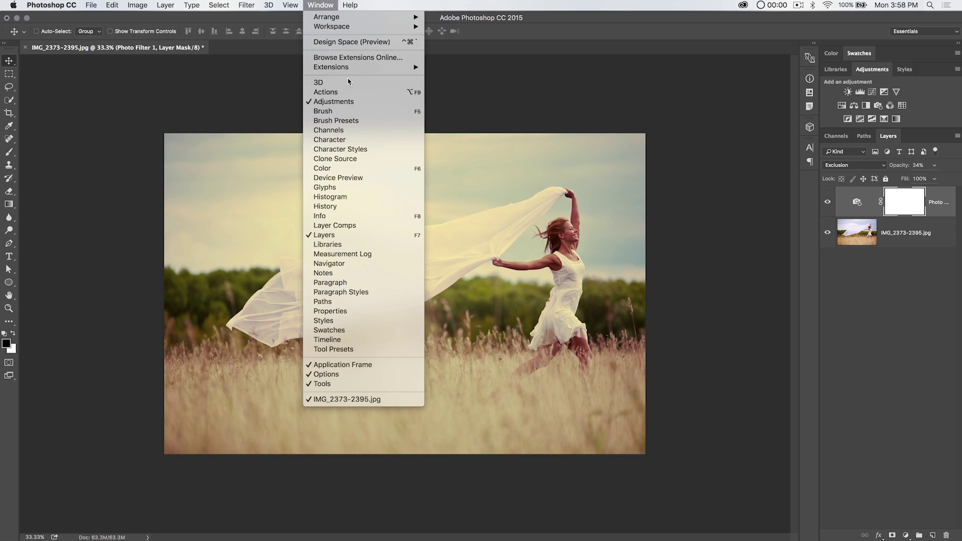
click(346, 93)
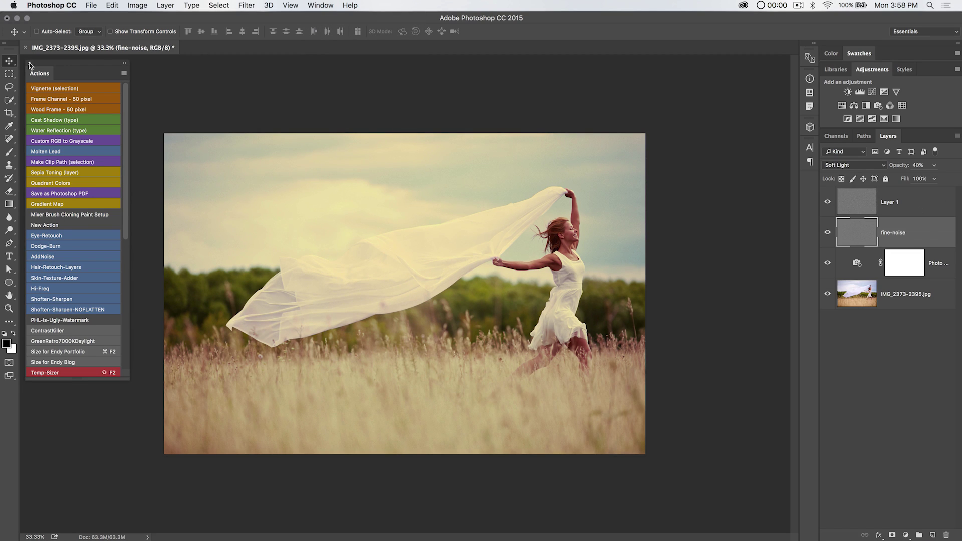
click(27, 61)
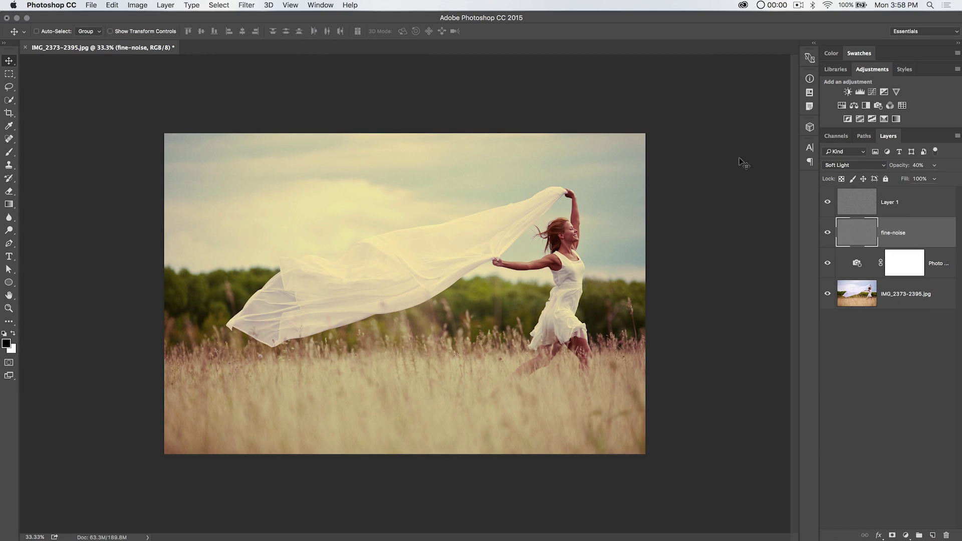
key(super+1)
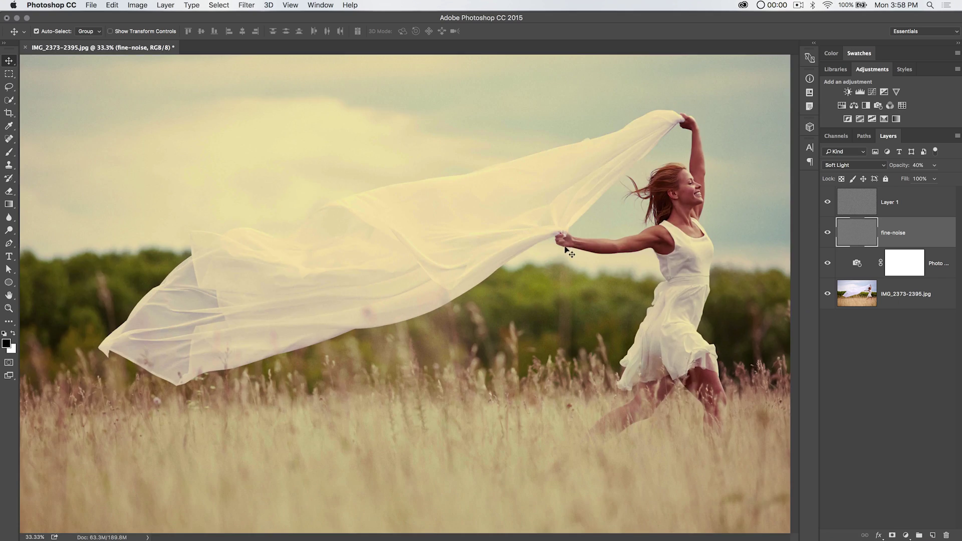
drag(711, 235, 415, 337)
shift+click(887, 204)
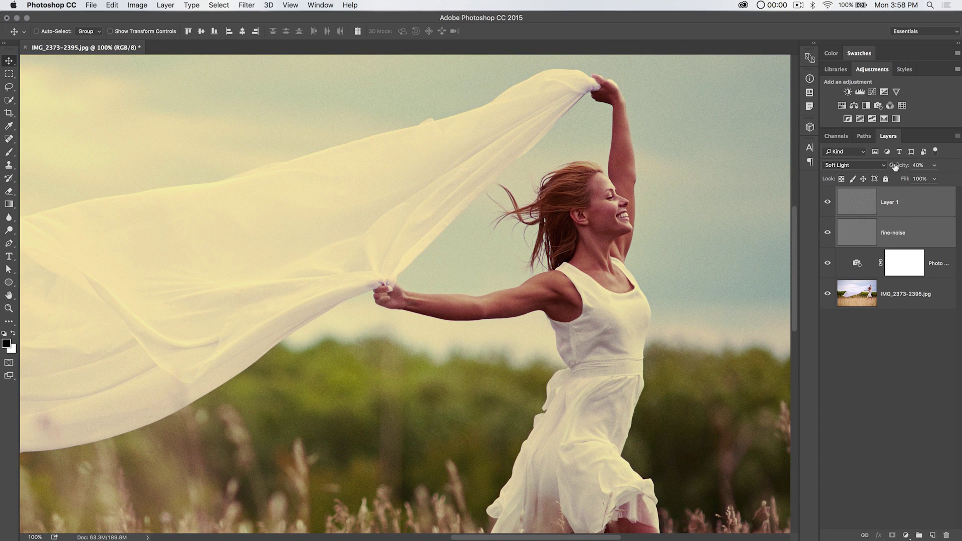
drag(896, 166, 914, 167)
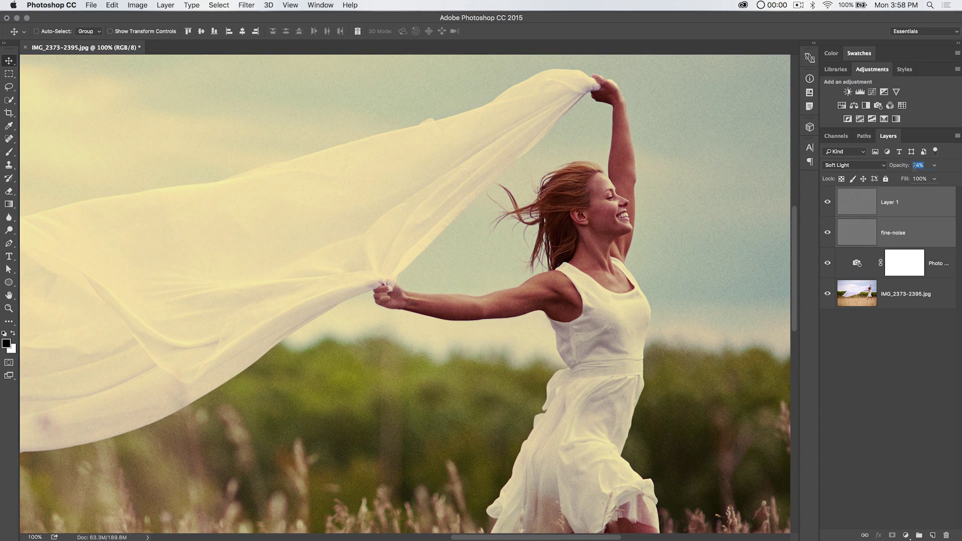
- Try the Photo Filter layer at 47% opacity, then return it to 34%
click(855, 262)
drag(666, 222, 662, 266)
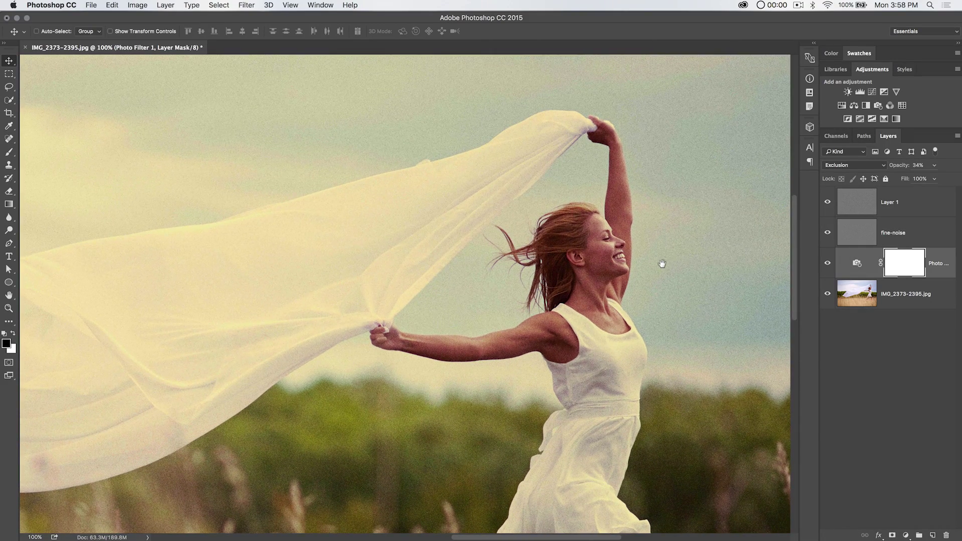
drag(899, 166, 895, 167)
drag(655, 290, 666, 251)
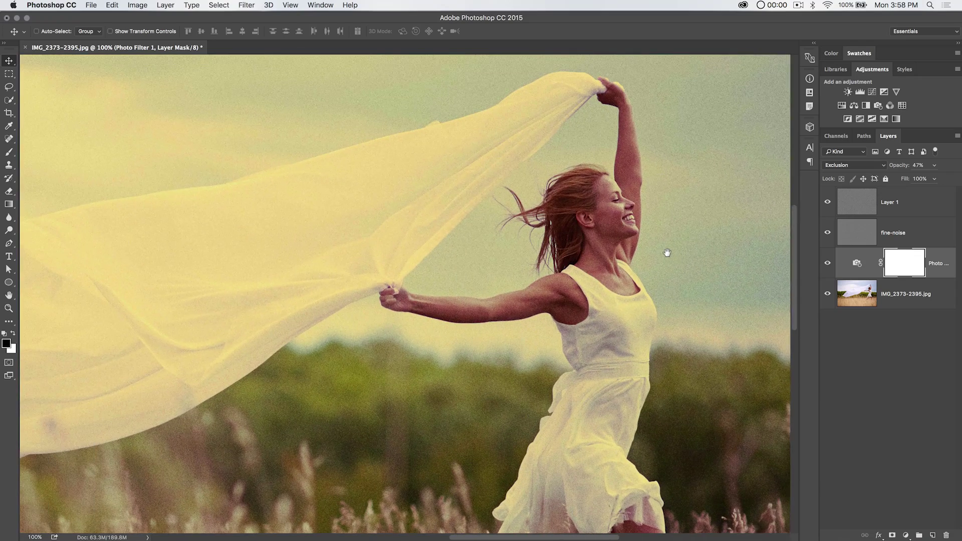
drag(904, 163, 891, 166)
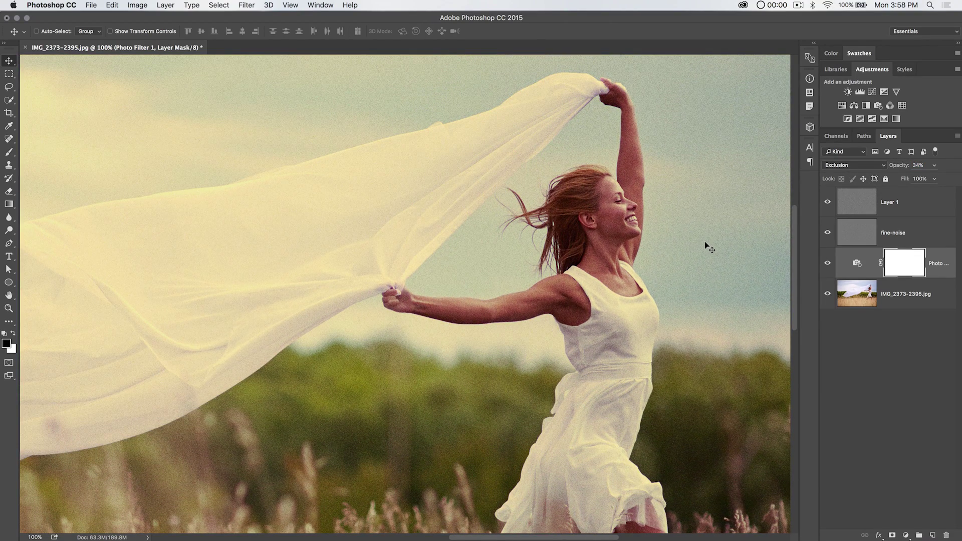
scroll(707, 247, down, 5)
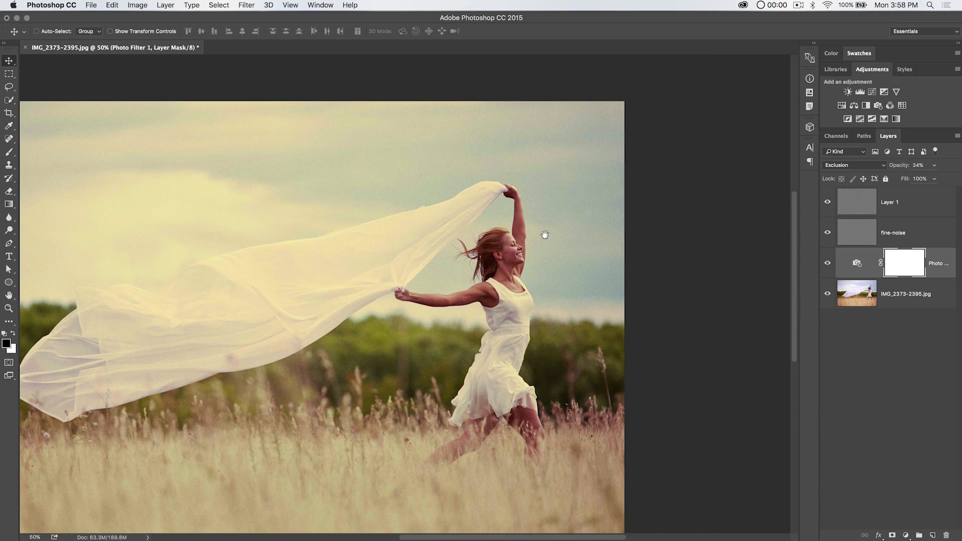
drag(545, 235, 656, 187)
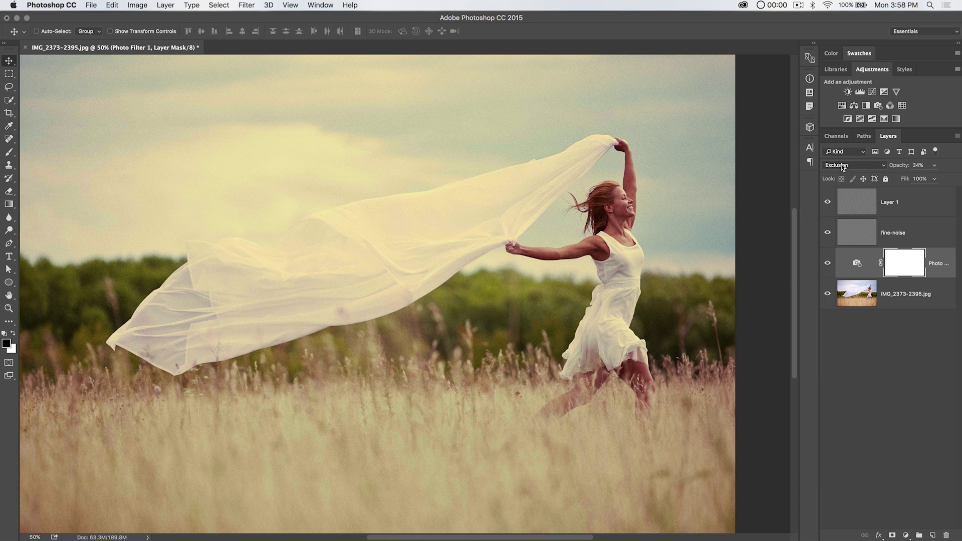
- Hide and then show the fine-noise and Layer 1 grain layers to compare
click(829, 232)
click(828, 202)
click(828, 233)
click(827, 202)
- Set the Photo Filter layer to Normal blending at 100% opacity
click(856, 260)
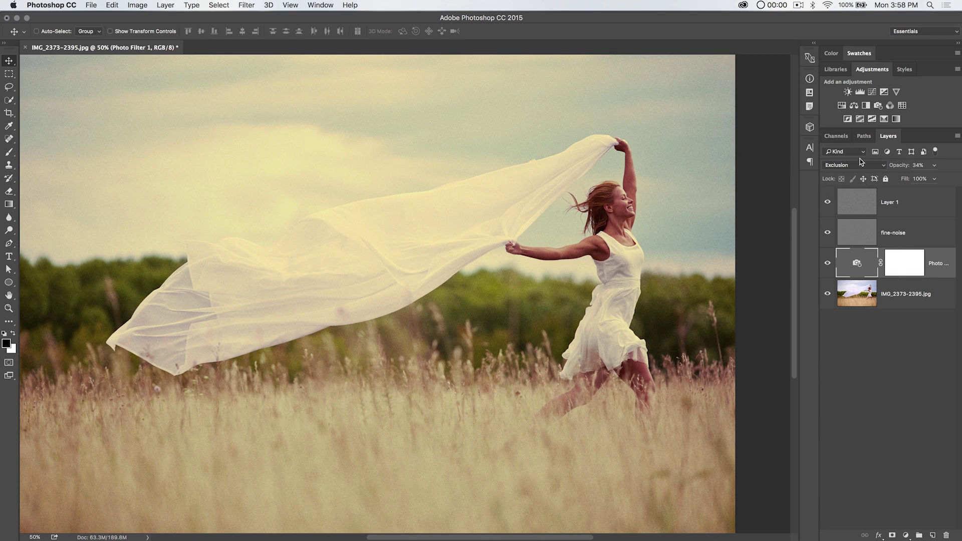
click(861, 165)
click(847, 9)
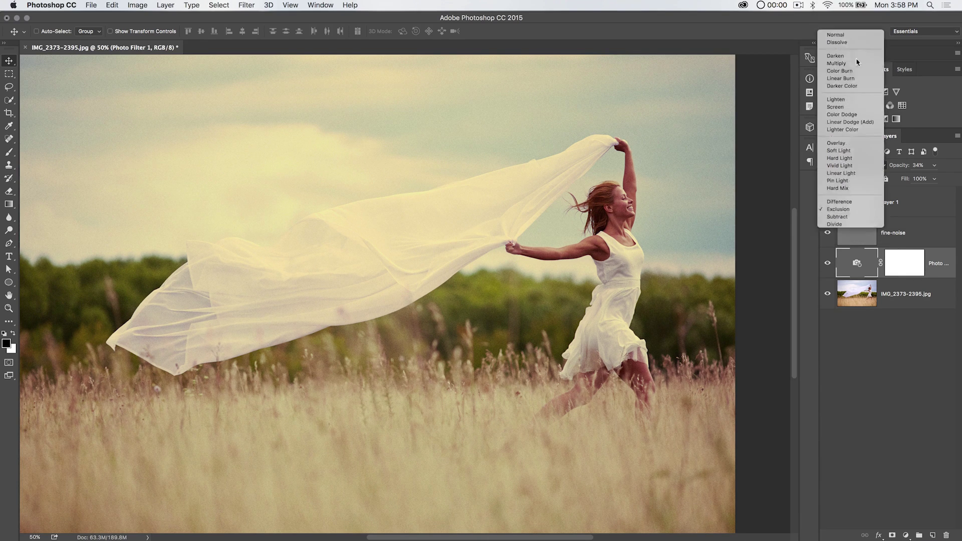
click(920, 165)
text(100)
key(Return)
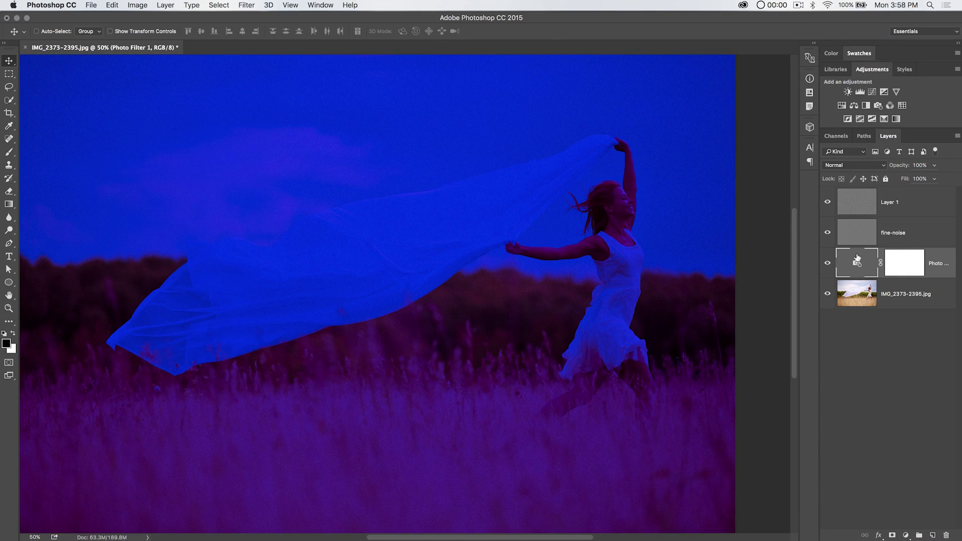
double_click(857, 259)
- Switch the filter to Deep Emerald with Preserve Luminosity on
click(122, 156)
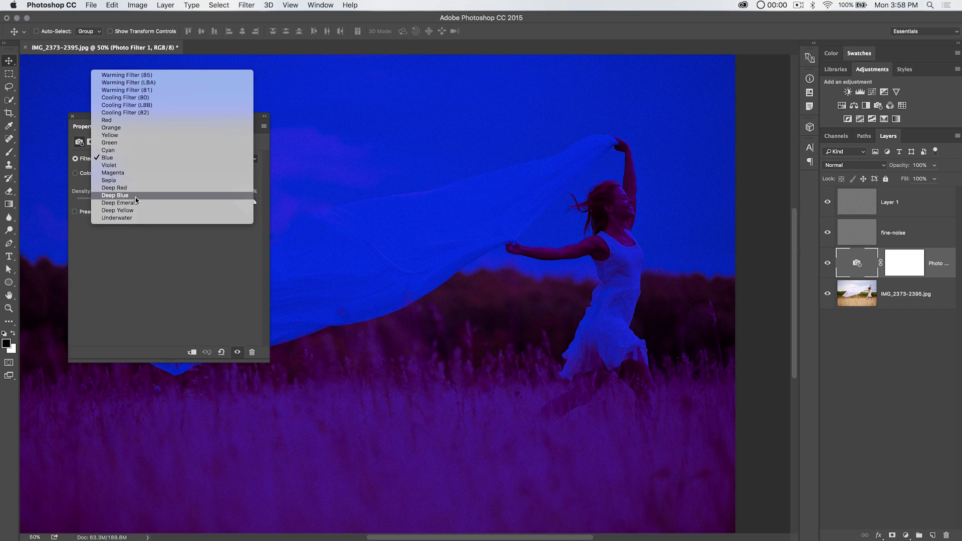
click(245, 203)
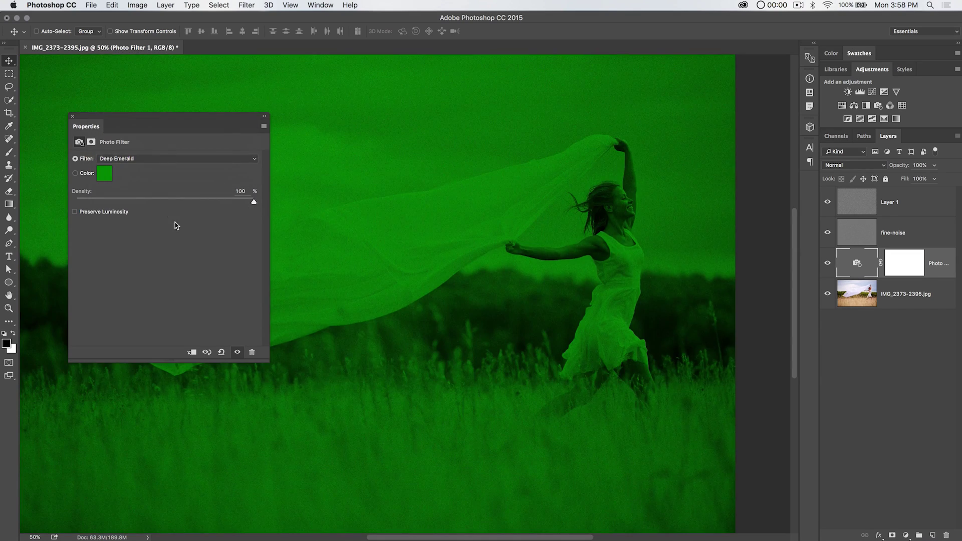
click(97, 213)
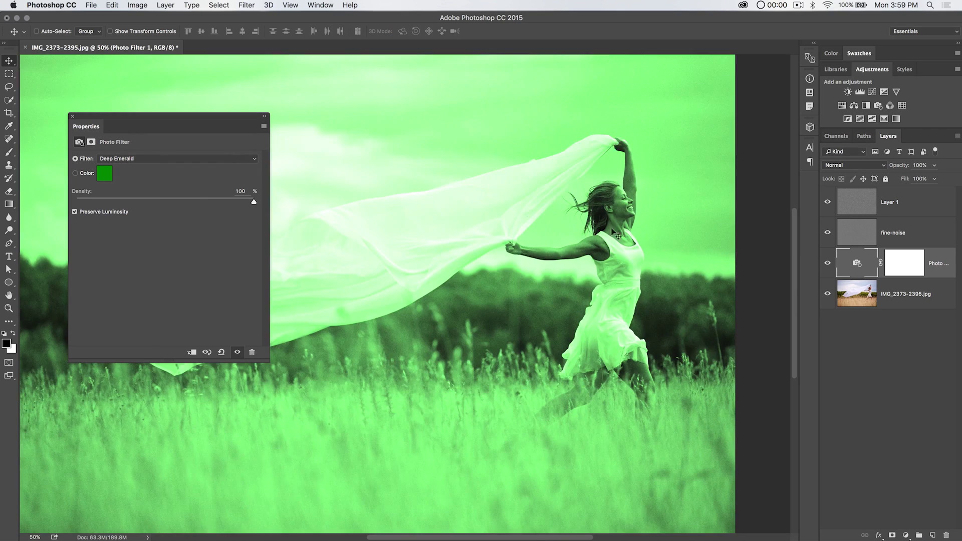
- Blend the tint layer in Multiply at 37% opacity and toggle it to compare
click(857, 168)
click(852, 193)
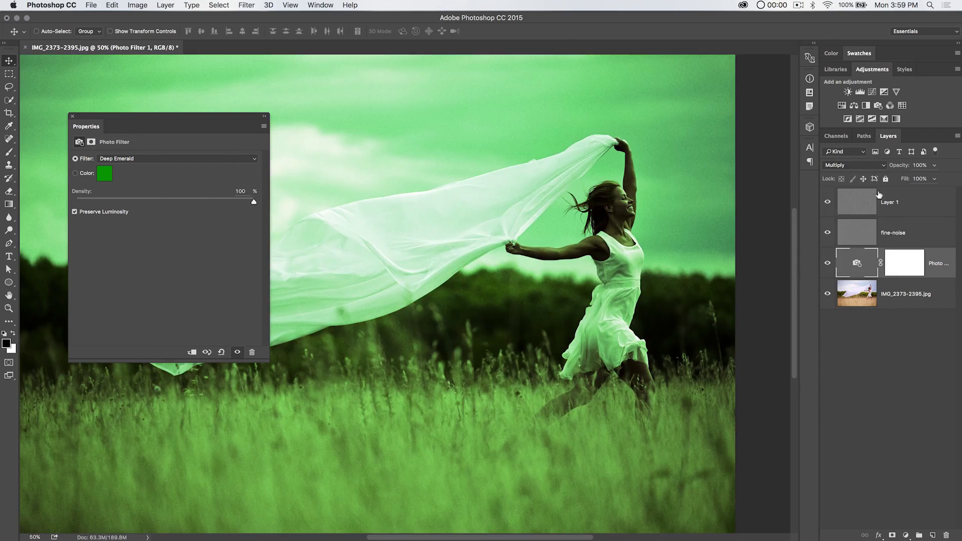
drag(897, 166, 872, 170)
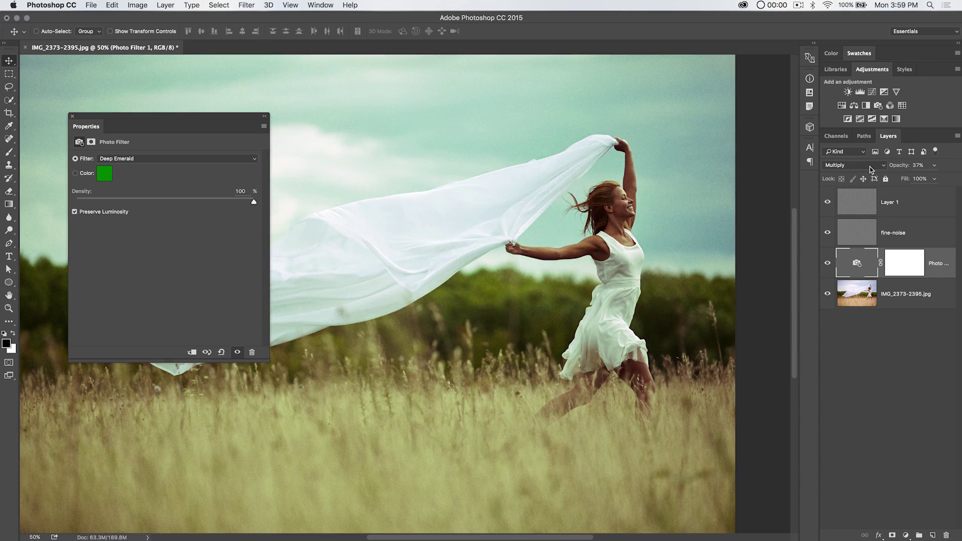
click(828, 263)
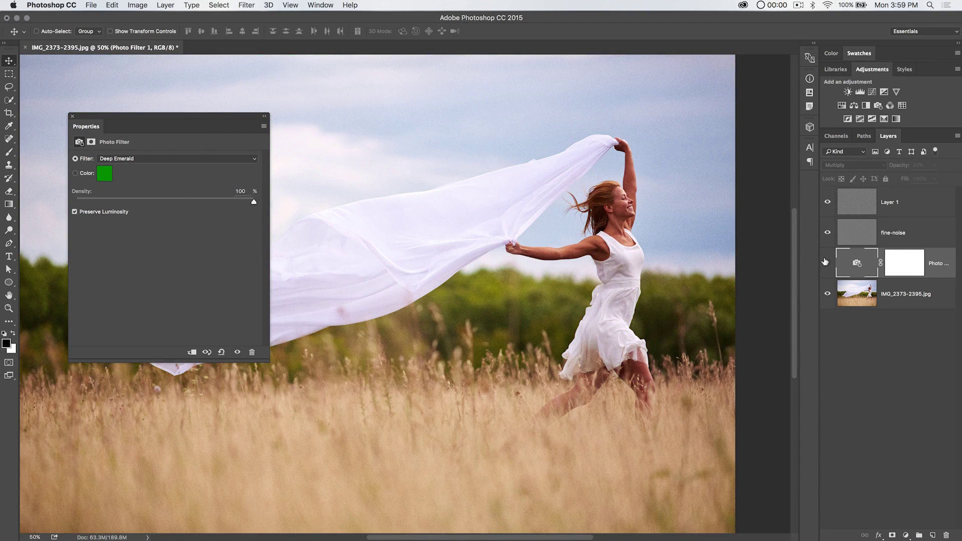
click(827, 262)
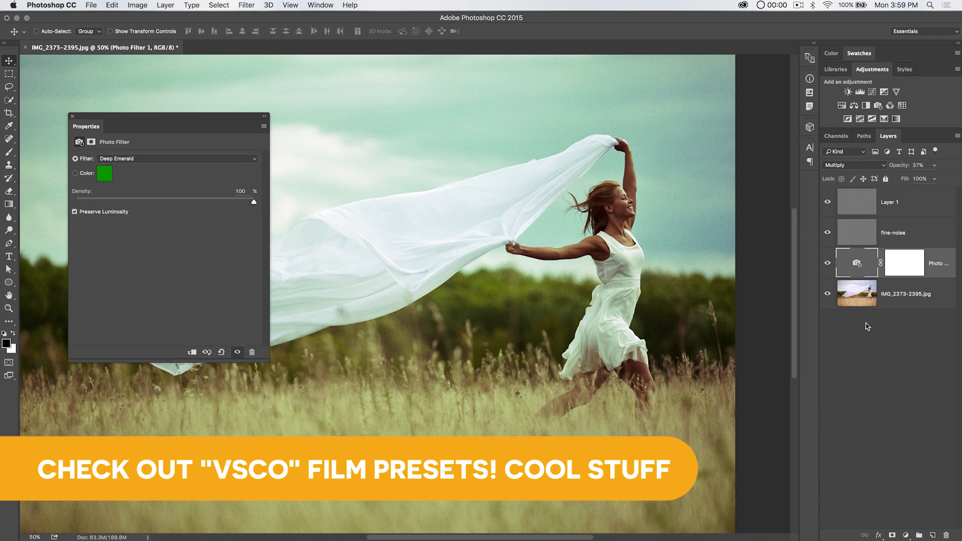
- Untick Preserve Luminosity and switch the filter preset to Underwater
click(82, 213)
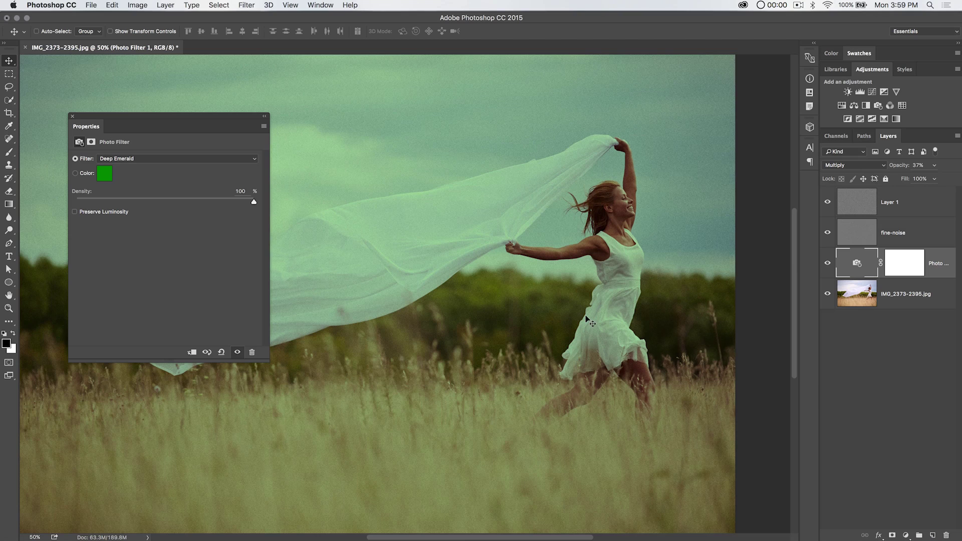
click(142, 158)
click(117, 173)
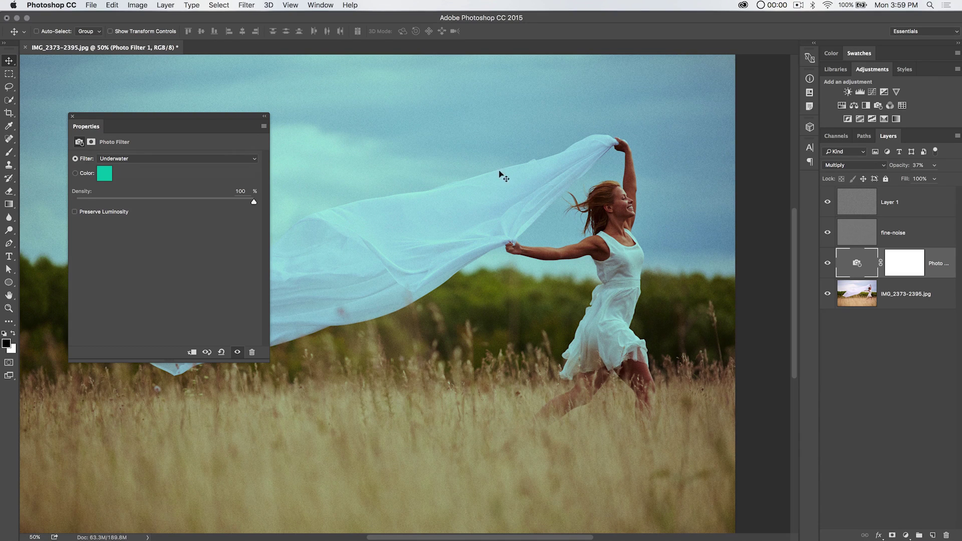
key(super+minus)
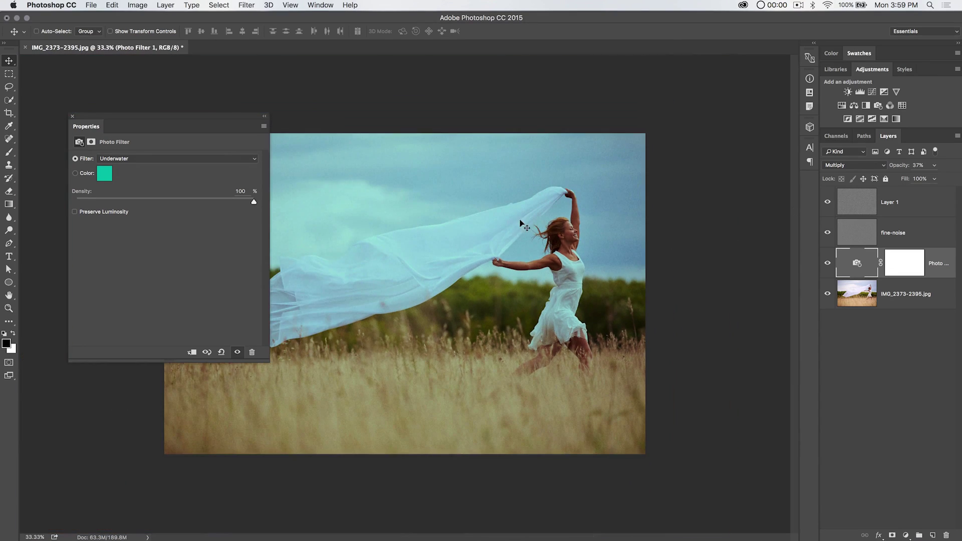
key(super+plus)
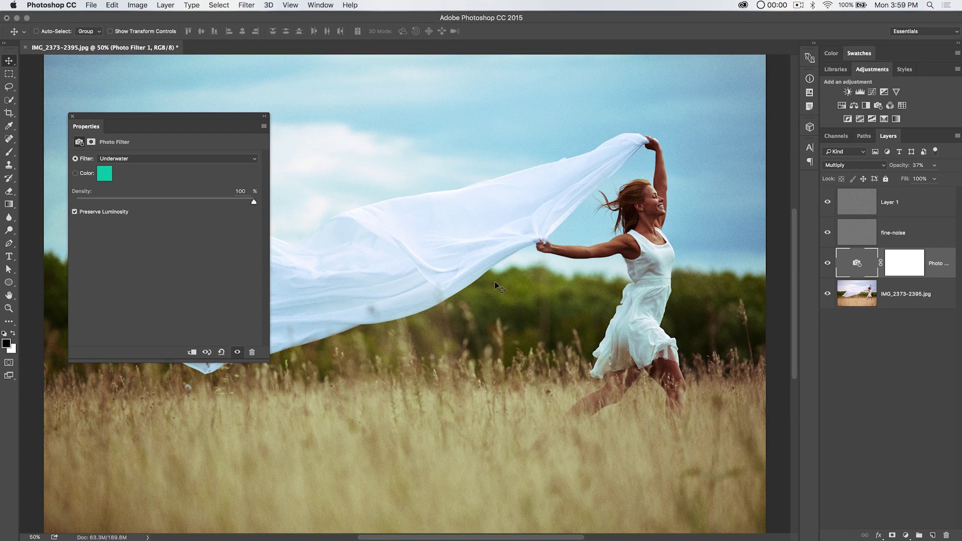
- Set the filter layer to 78% opacity, untick Preserve Luminosity, then lower opacity to 40%
click(918, 165)
text(78)
key(Return)
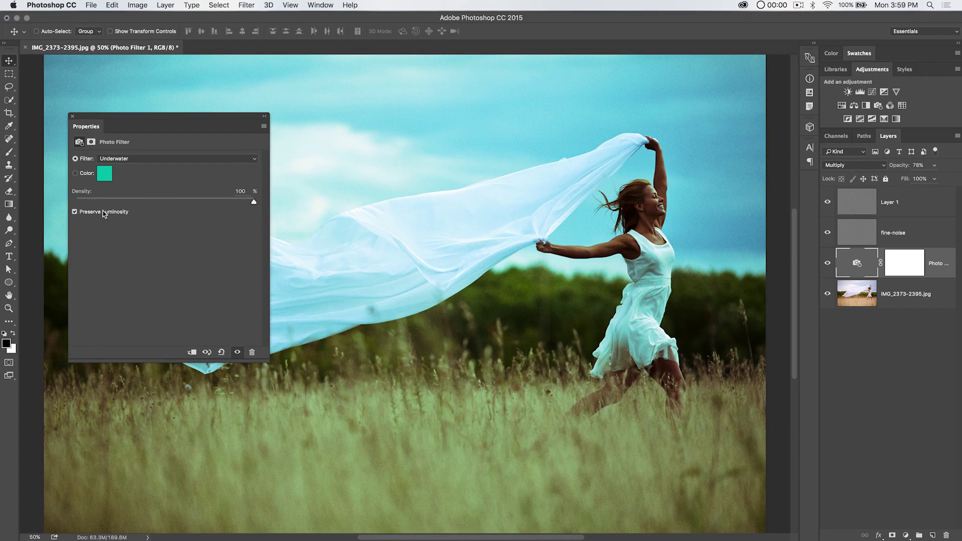
click(74, 211)
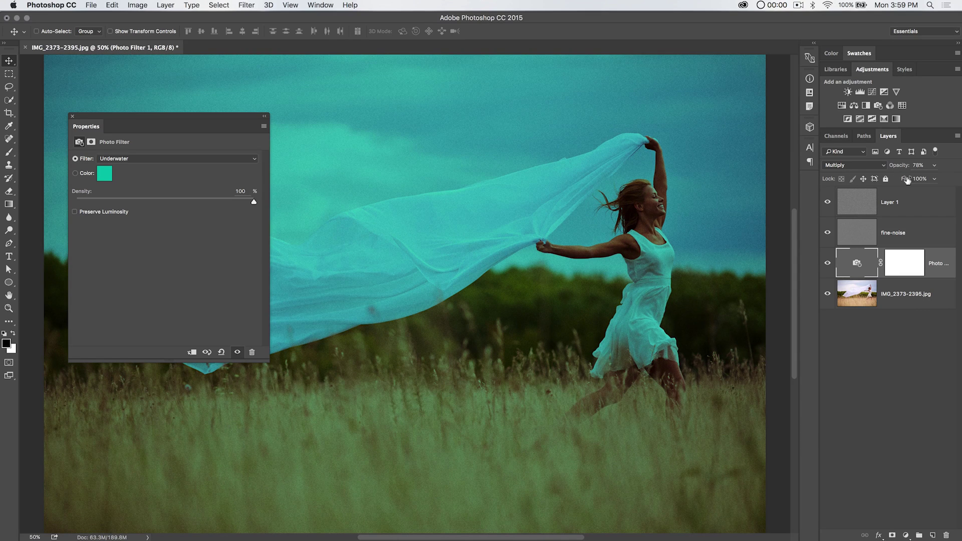
drag(900, 165, 878, 165)
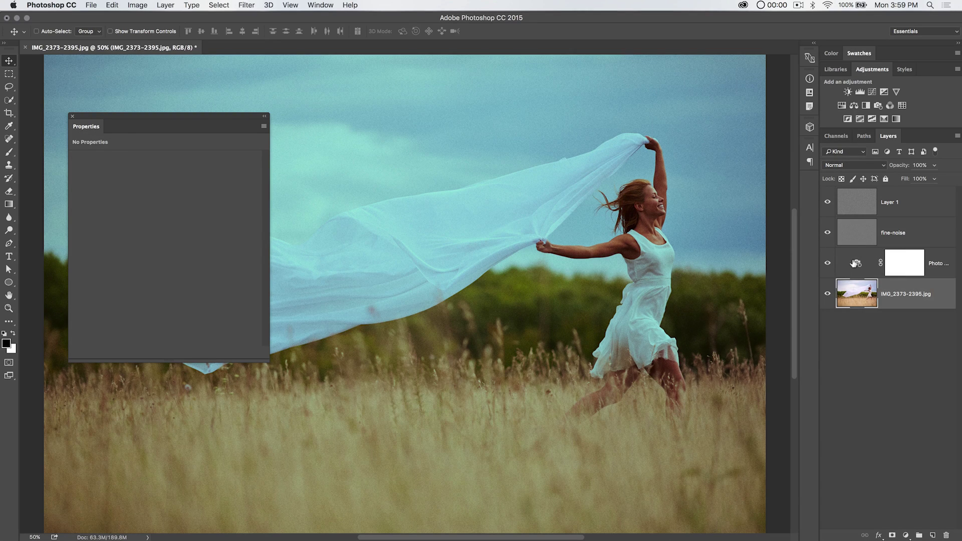
- Hide the Photo Filter and add a black-and-white Gradient Map above the photo
click(827, 263)
click(874, 293)
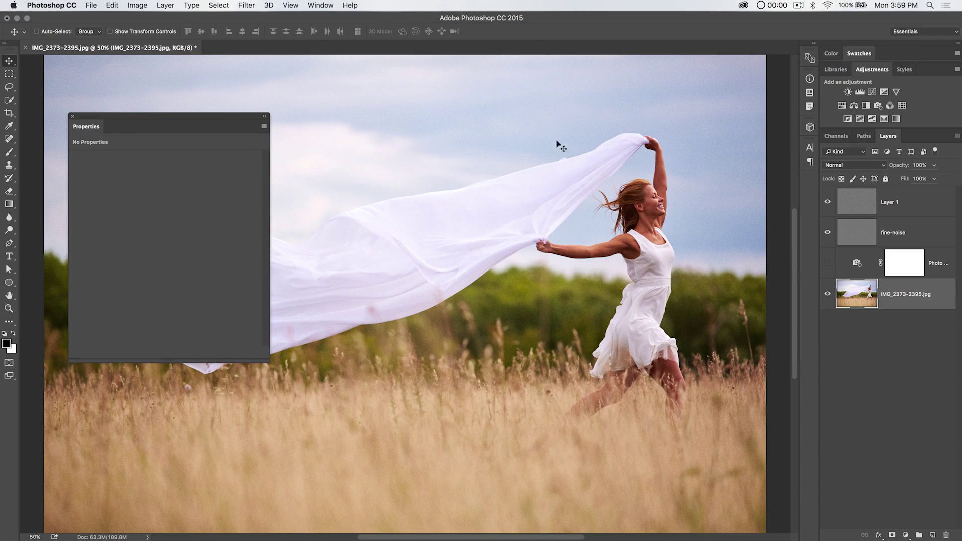
click(897, 119)
- Show the Photo Filter layer again and set it to Normal at 100% opacity
click(827, 262)
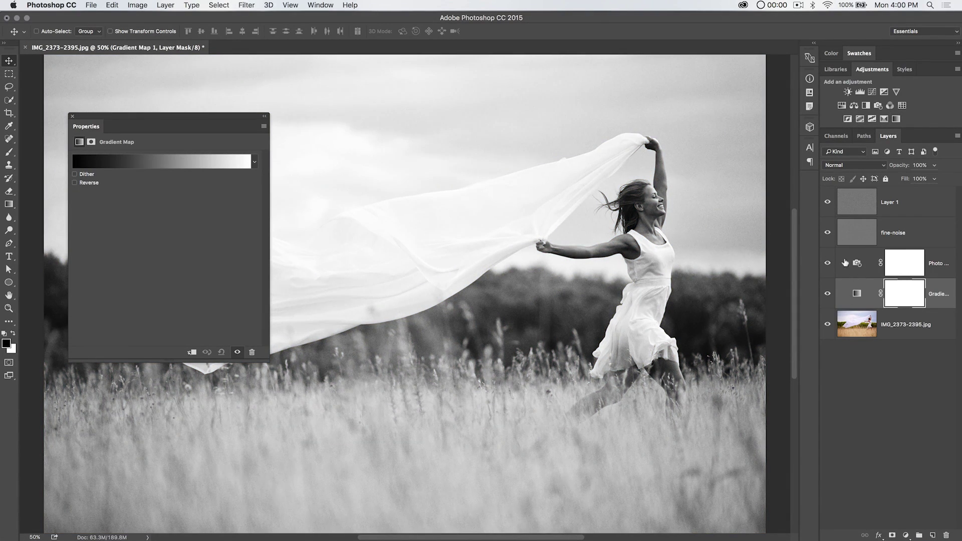
click(848, 263)
click(855, 165)
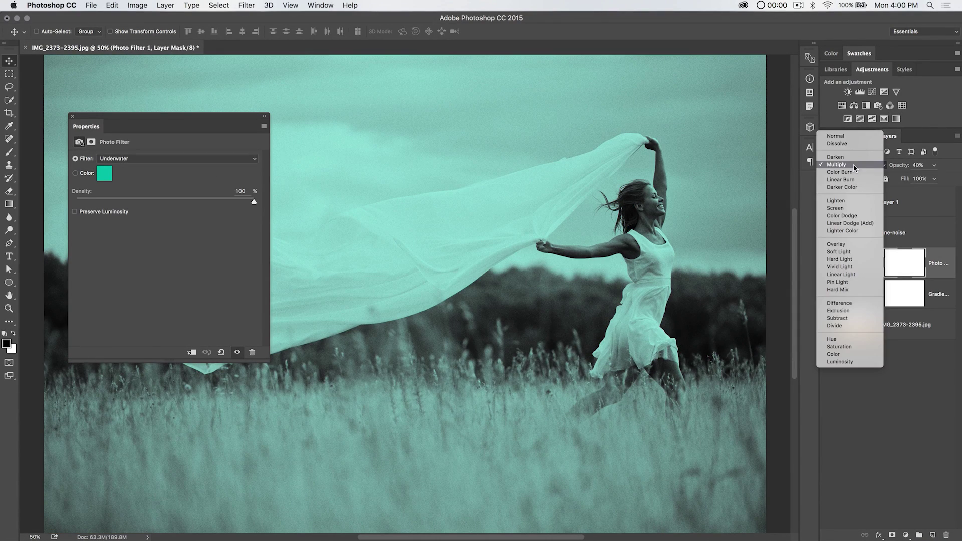
click(848, 136)
drag(895, 166, 926, 166)
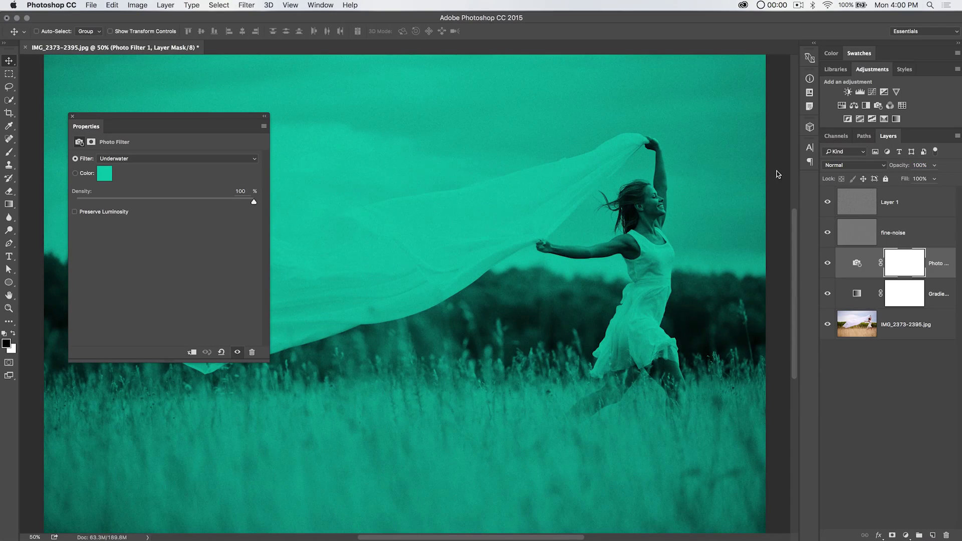
- Switch the Photo Filter to Warming Filter (85) with Preserve Luminosity on and 52% density
click(128, 159)
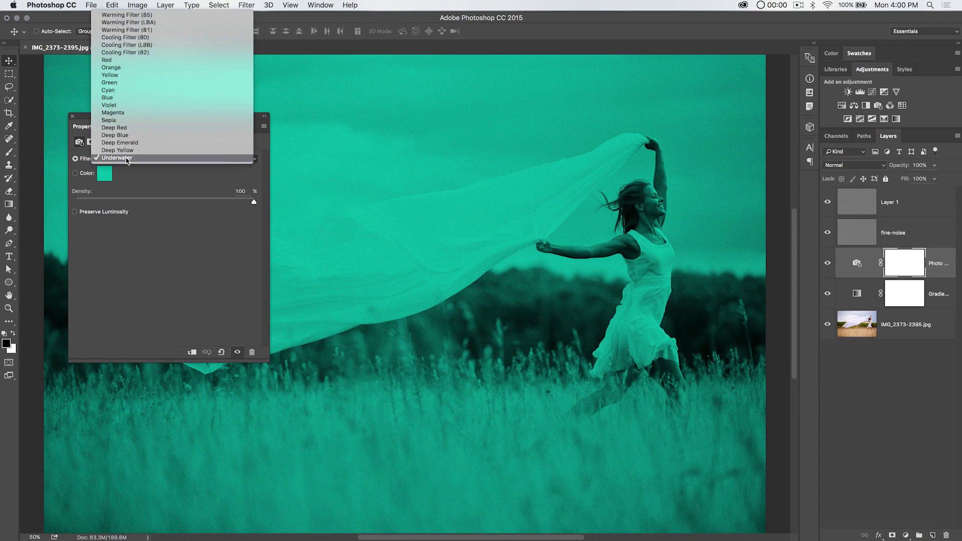
click(127, 15)
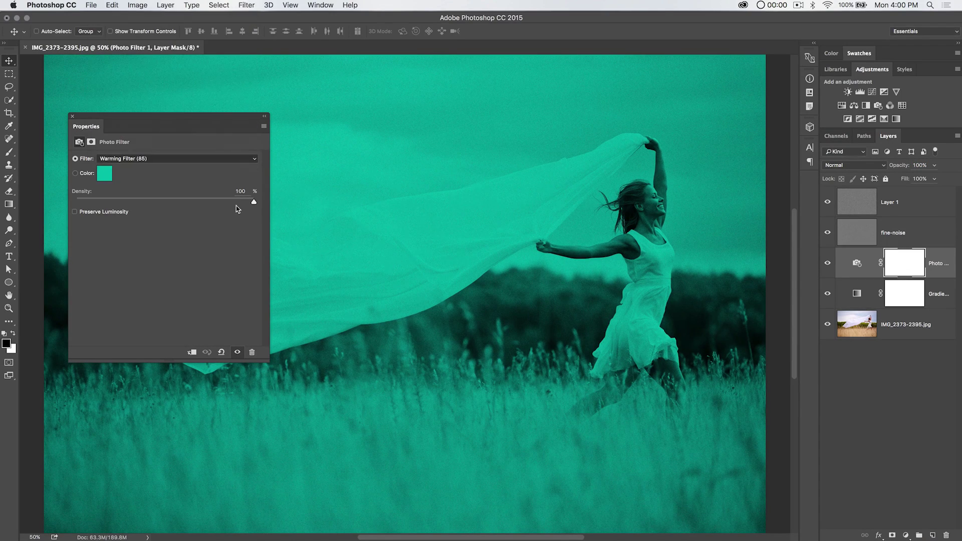
click(95, 212)
mouse_move(186, 202)
mouse_down()
mouse_move(144, 202)
mouse_move(168, 201)
mouse_up()
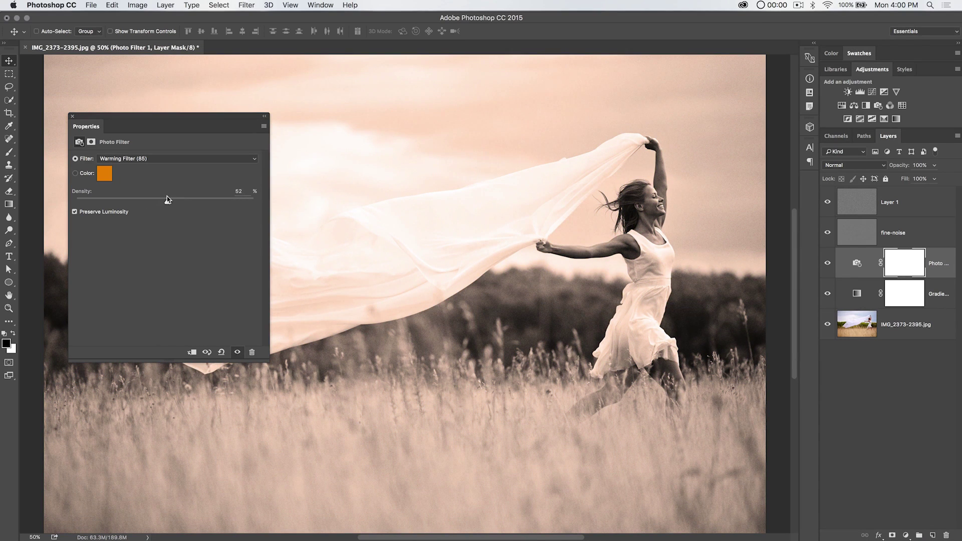
- Turn off Preserve Luminosity and change the filter colour to a custom brown
click(90, 213)
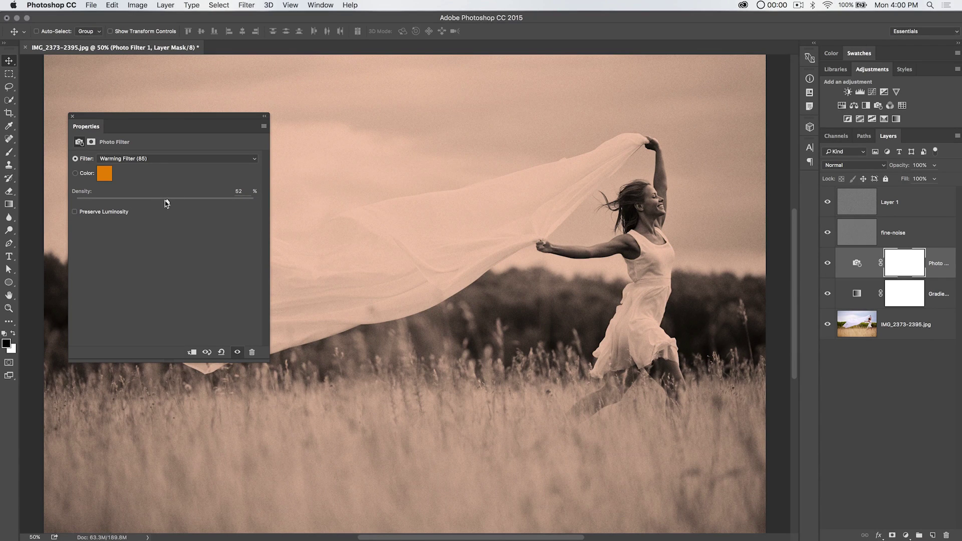
mouse_move(167, 202)
mouse_down()
mouse_move(146, 203)
mouse_move(174, 198)
mouse_up()
click(106, 176)
drag(682, 222, 712, 190)
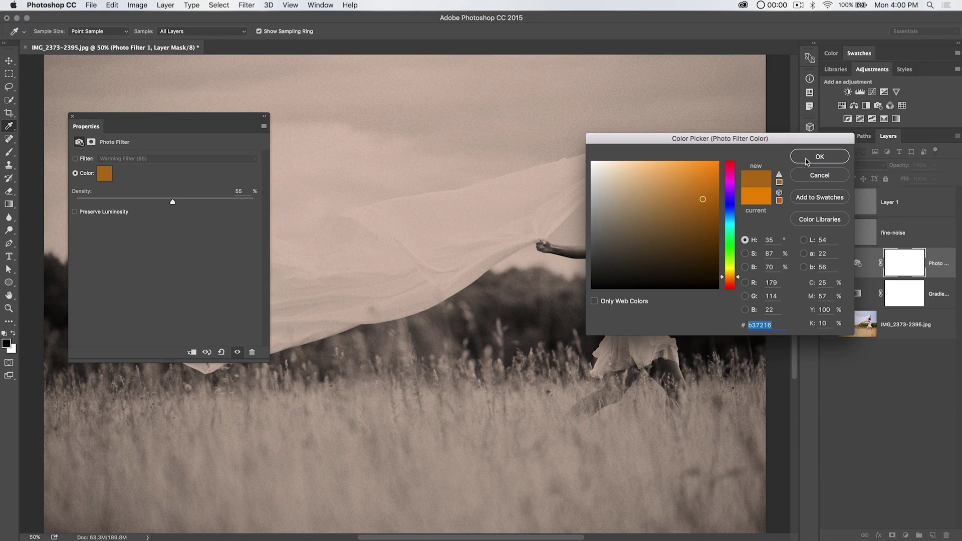
click(807, 158)
- Raise the brown filter's density to about 92%, then zoom out to the whole photo
click(214, 202)
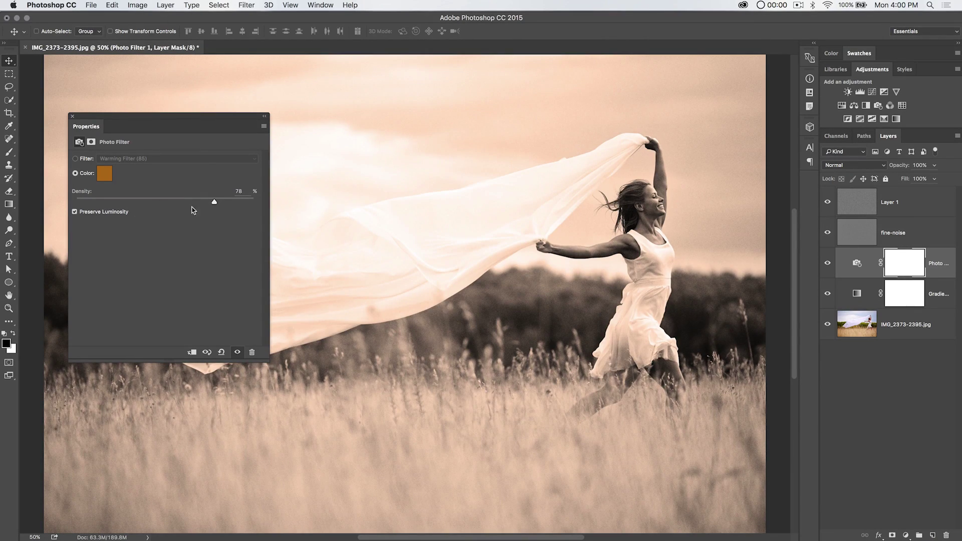
click(102, 212)
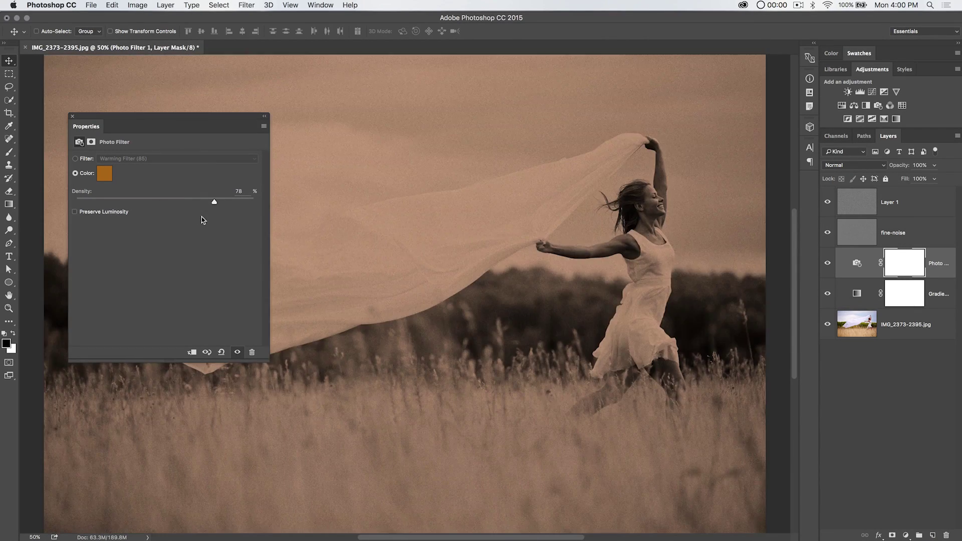
mouse_move(214, 203)
mouse_down()
mouse_move(242, 198)
mouse_move(185, 200)
mouse_move(203, 200)
mouse_up()
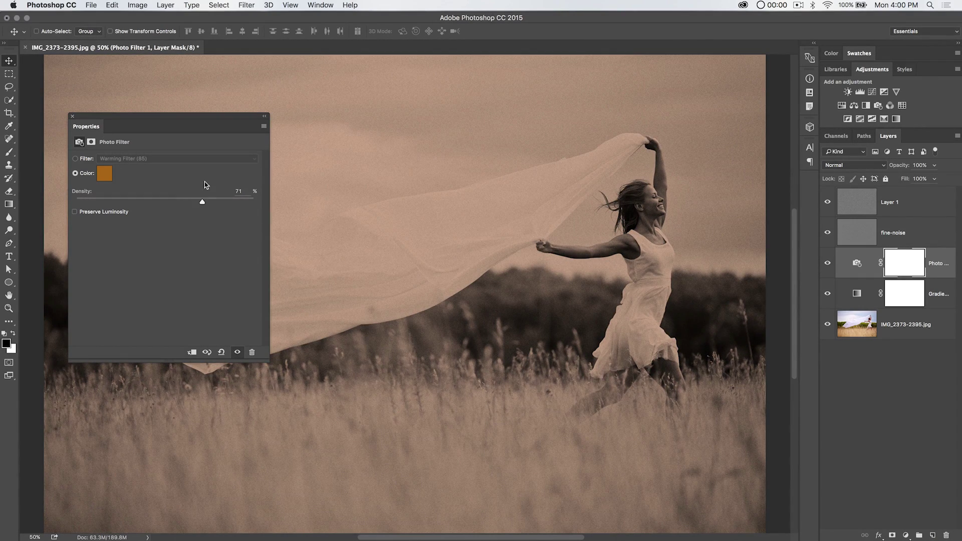
click(236, 202)
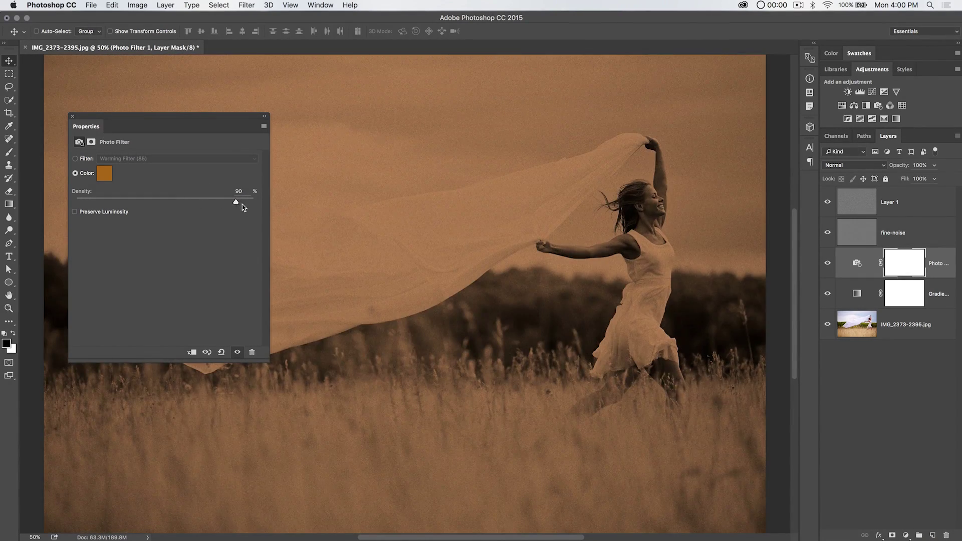
drag(249, 203, 239, 202)
key(super+minus)
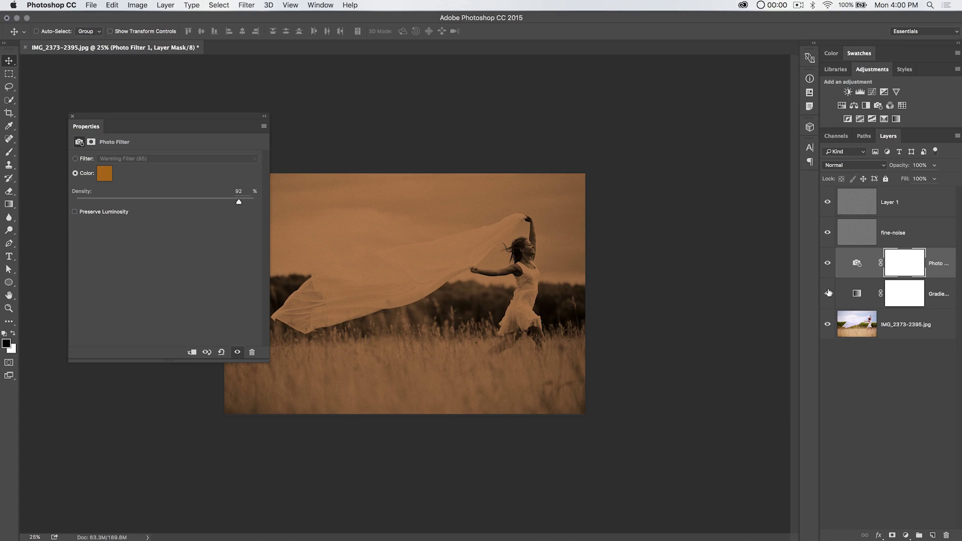
- Hide the sepia layers and add an Underwater Photo Filter above the colour photo
drag(827, 264, 828, 294)
click(860, 315)
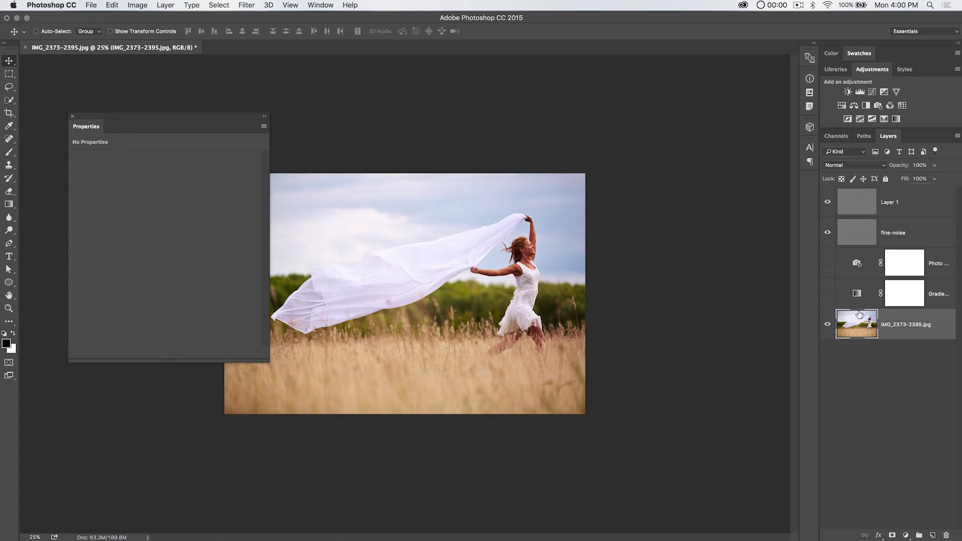
click(879, 105)
click(194, 163)
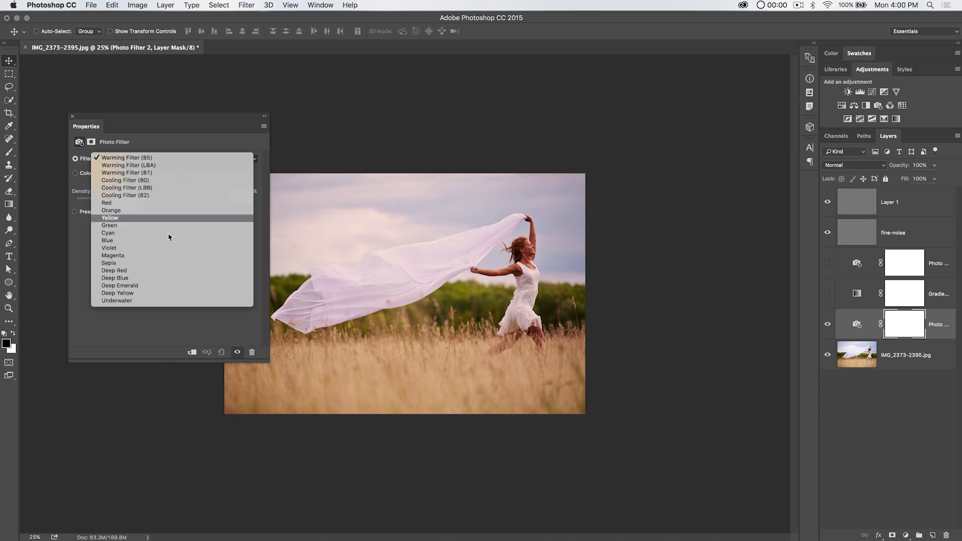
click(160, 301)
- Blend the Underwater filter layer in Multiply mode at 55% opacity
click(843, 166)
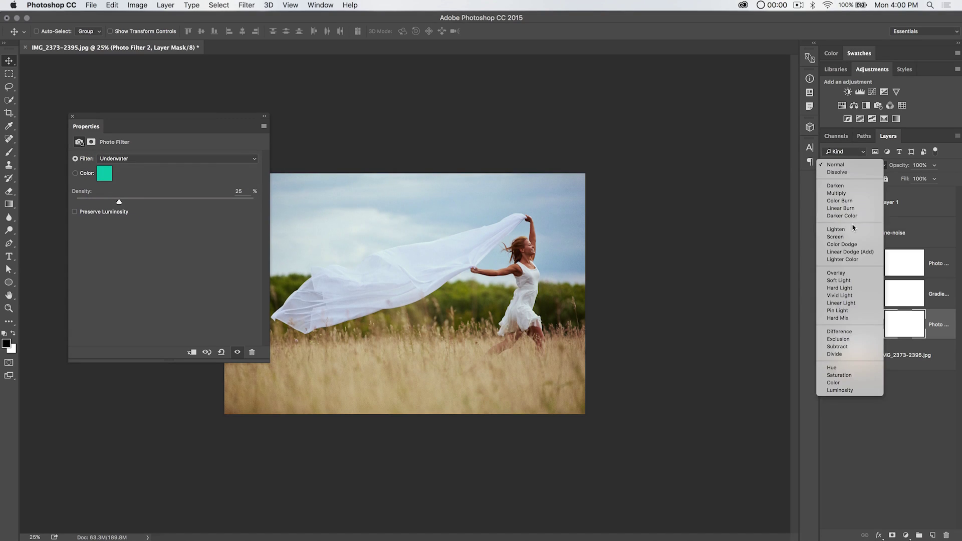
click(847, 197)
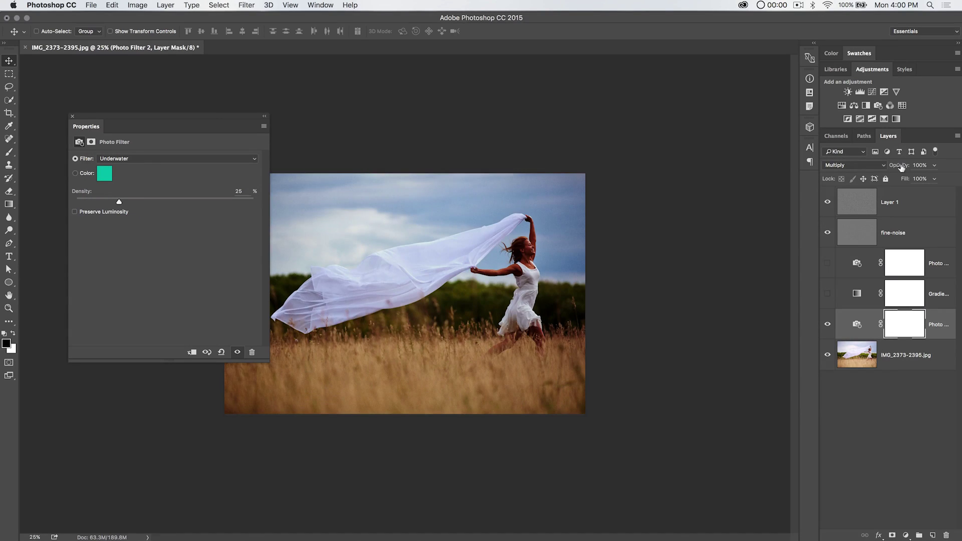
drag(901, 167, 871, 168)
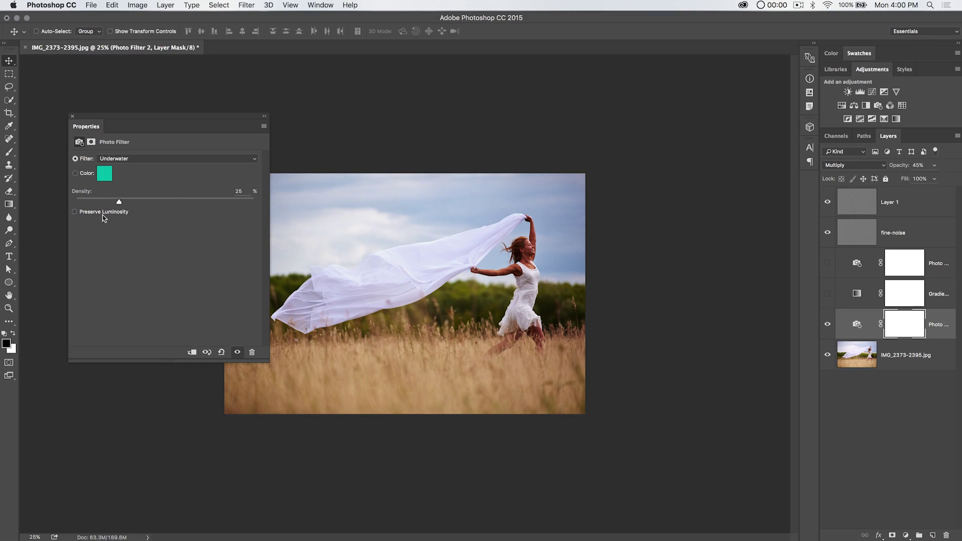
drag(898, 166, 903, 166)
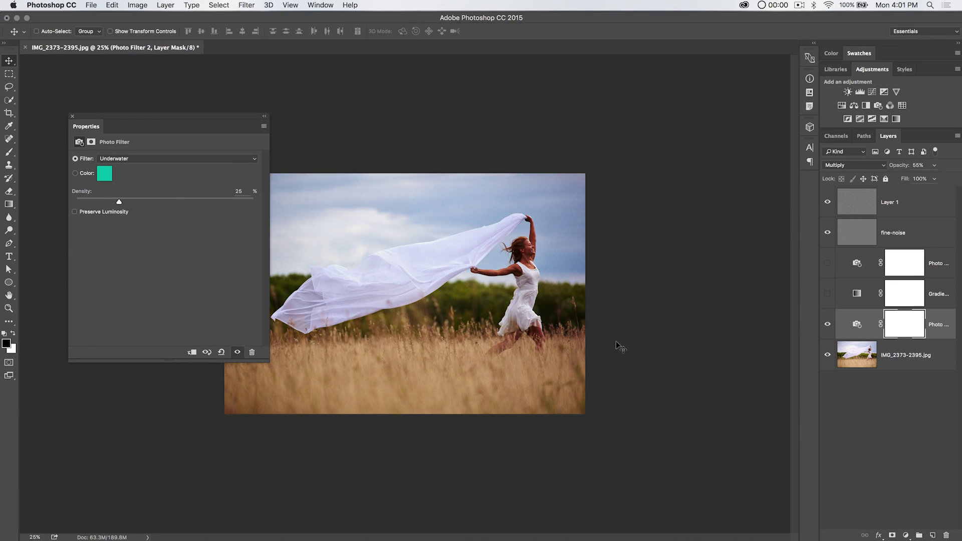
click(71, 117)
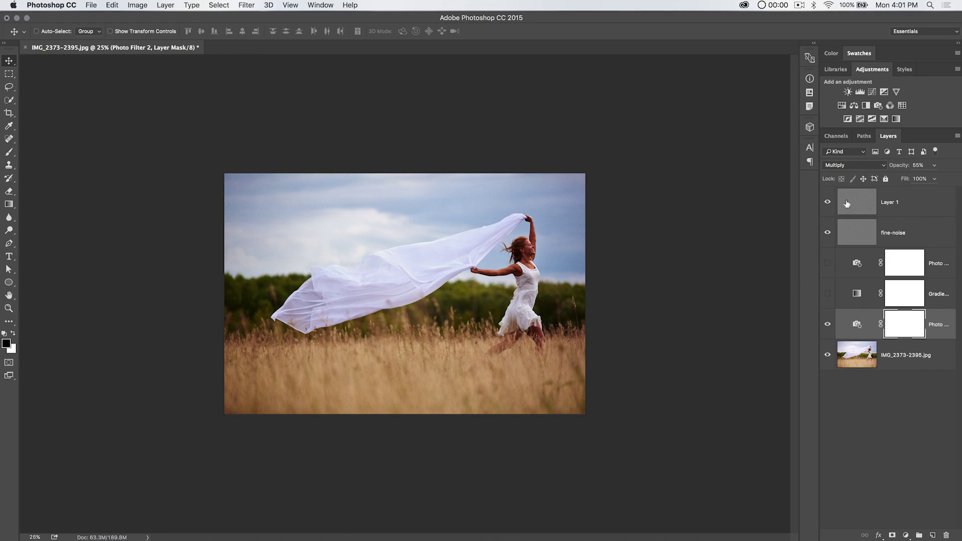
click(881, 220)
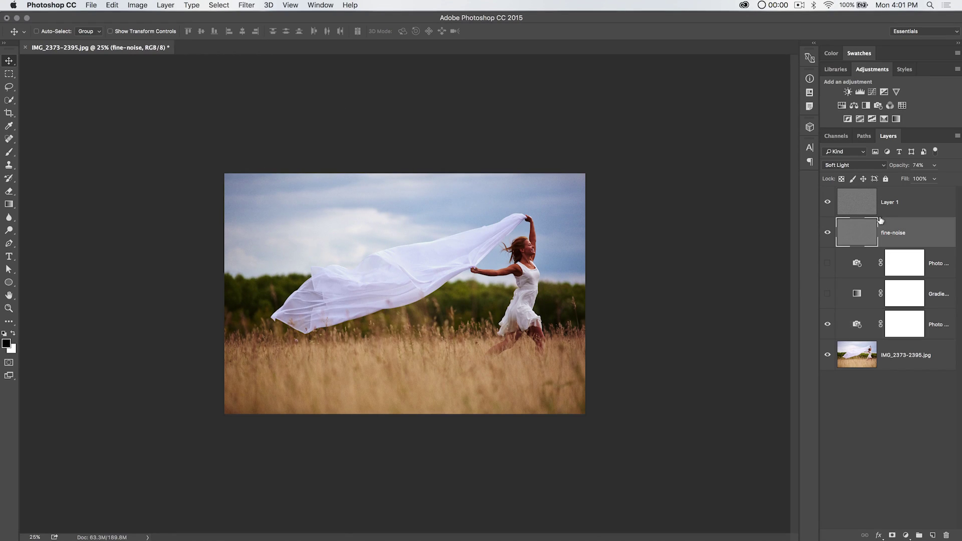
click(850, 193)
click(903, 241)
click(864, 345)
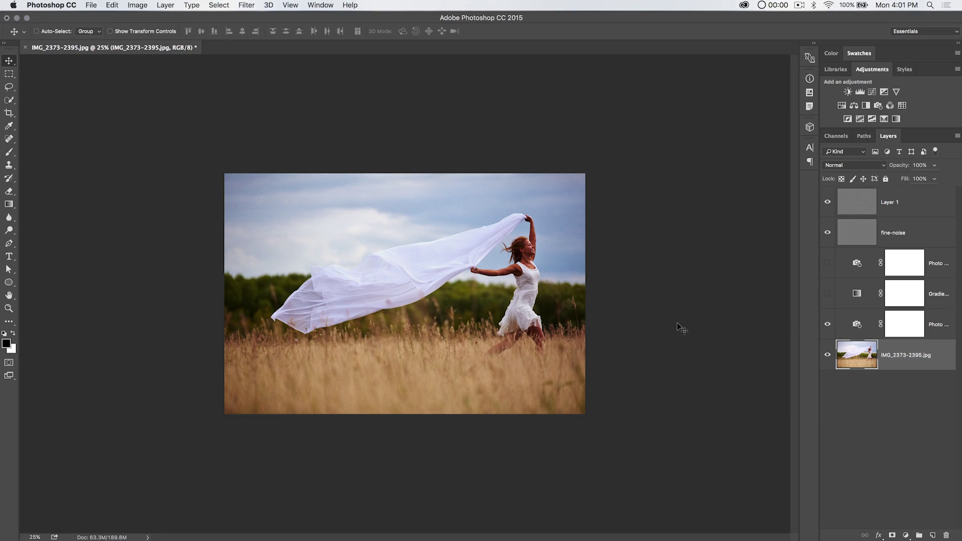
key(super+plus)
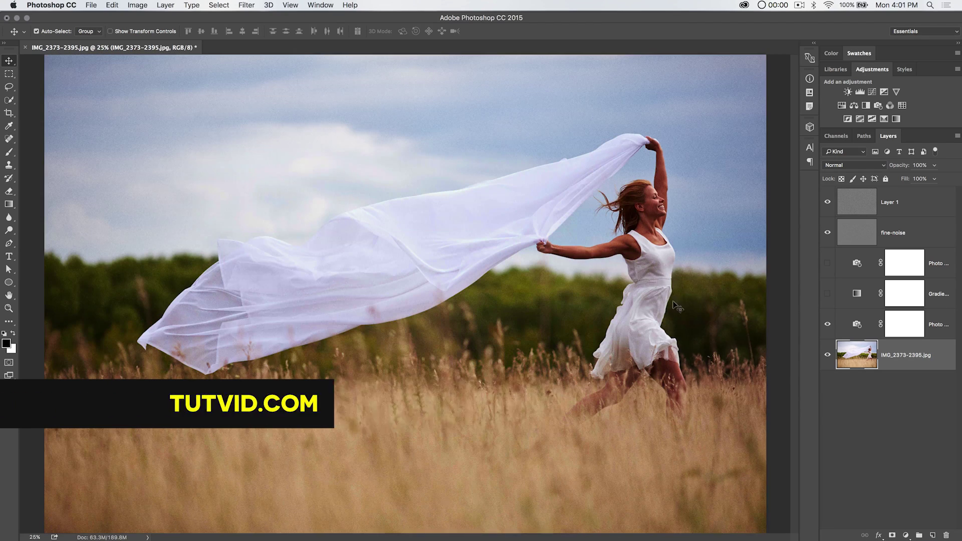